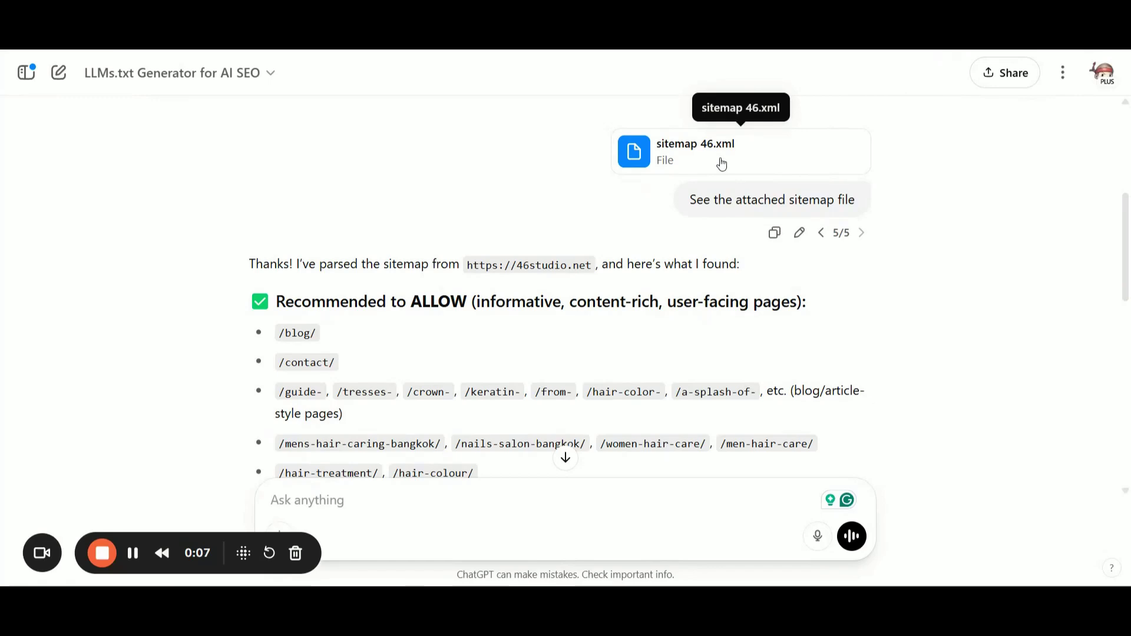
scroll(532, 225, "down", 2)
scroll(541, 257, "down", 1)
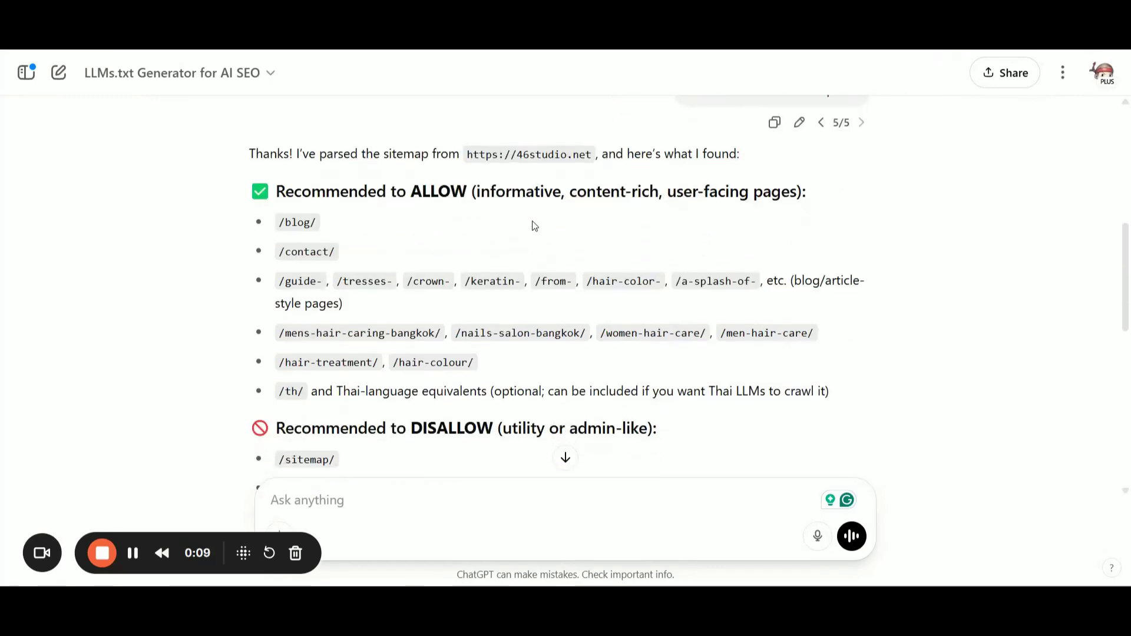
scroll(542, 264, "down", 1)
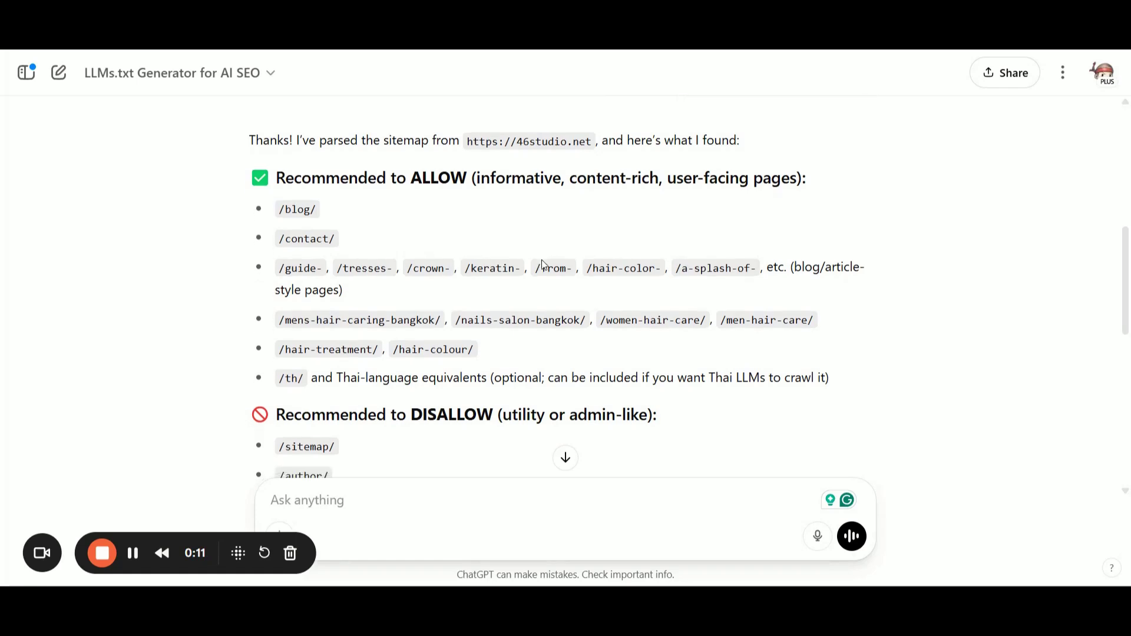
scroll(543, 263, "down", 1)
scroll(542, 264, "down", 1)
scroll(542, 263, "up", 1)
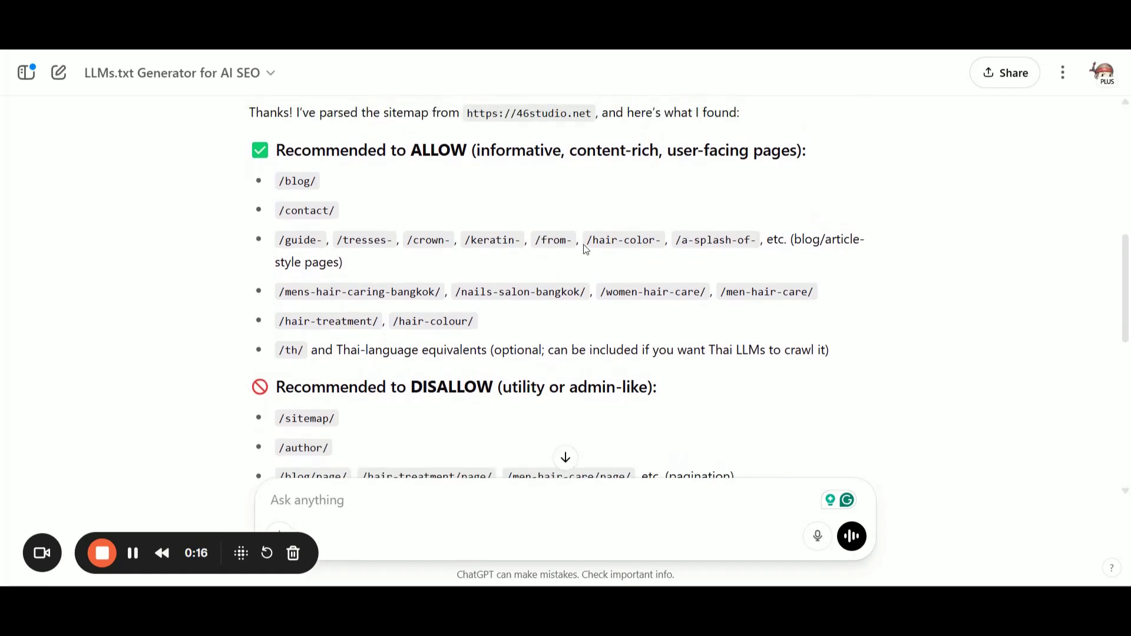
scroll(583, 249, "down", 1)
scroll(583, 250, "down", 1)
scroll(583, 249, "up", 1)
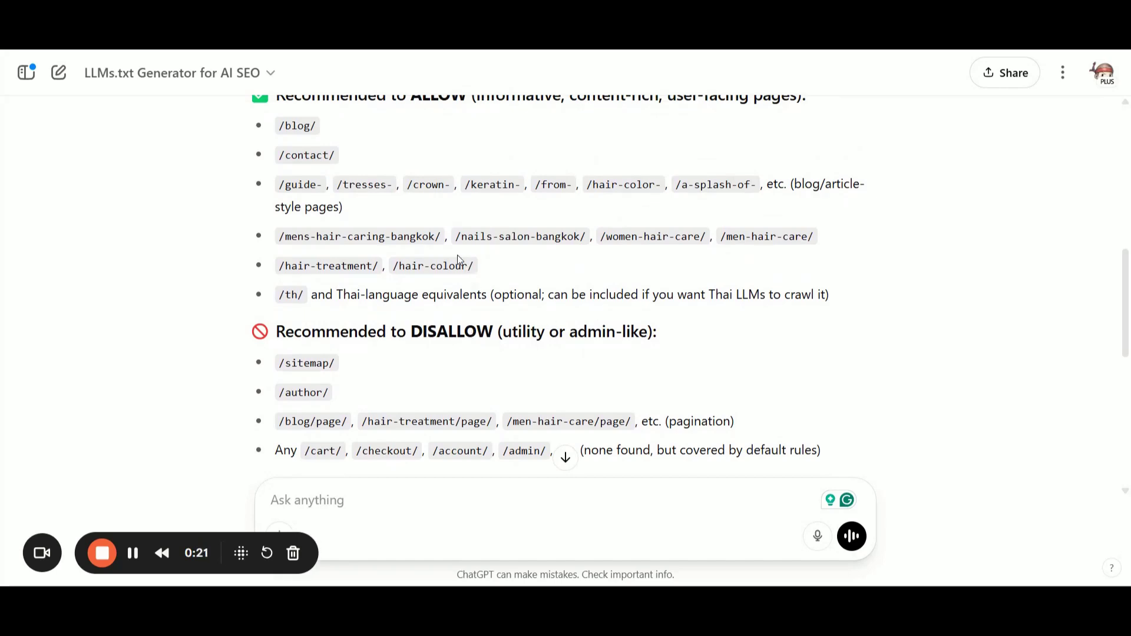
scroll(435, 272, "down", 1)
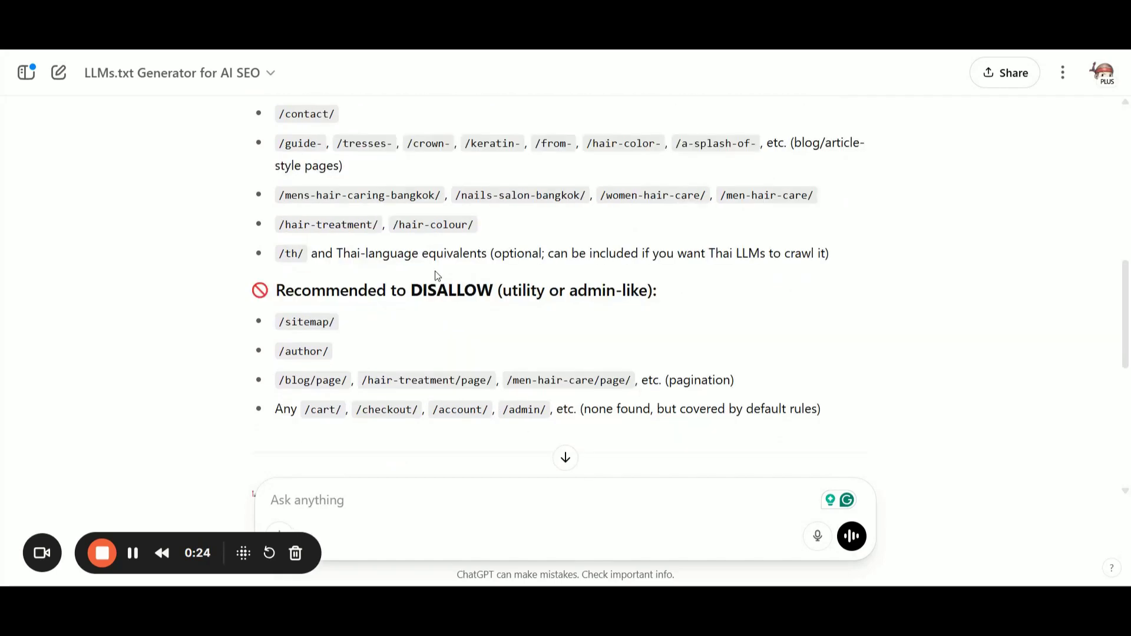
scroll(434, 274, "down", 2)
scroll(435, 275, "down", 1)
scroll(435, 275, "down", 1)
scroll(434, 275, "down", 1)
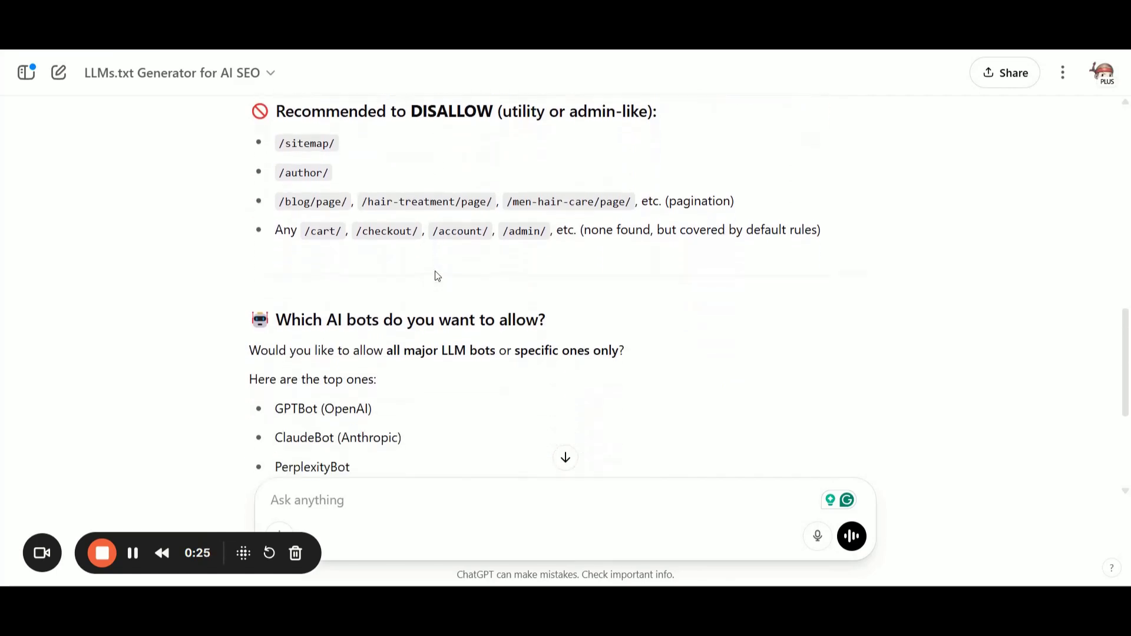
scroll(435, 274, "down", 1)
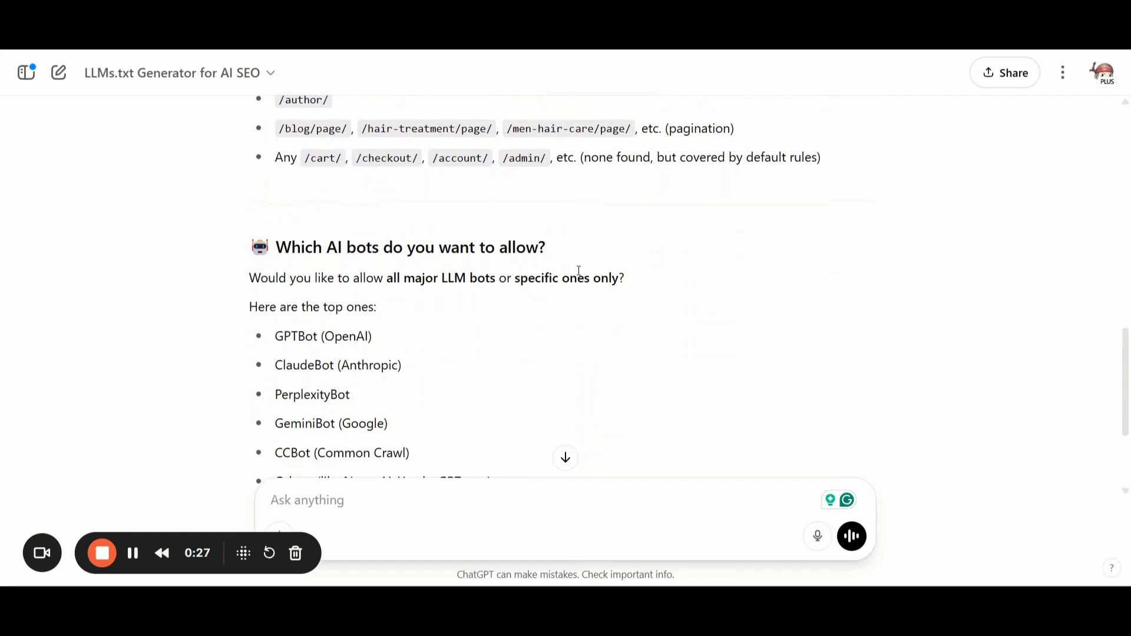
scroll(579, 270, "up", 1)
scroll(579, 270, "up", 1)
scroll(579, 270, "up", 1)
scroll(447, 256, "up", 1)
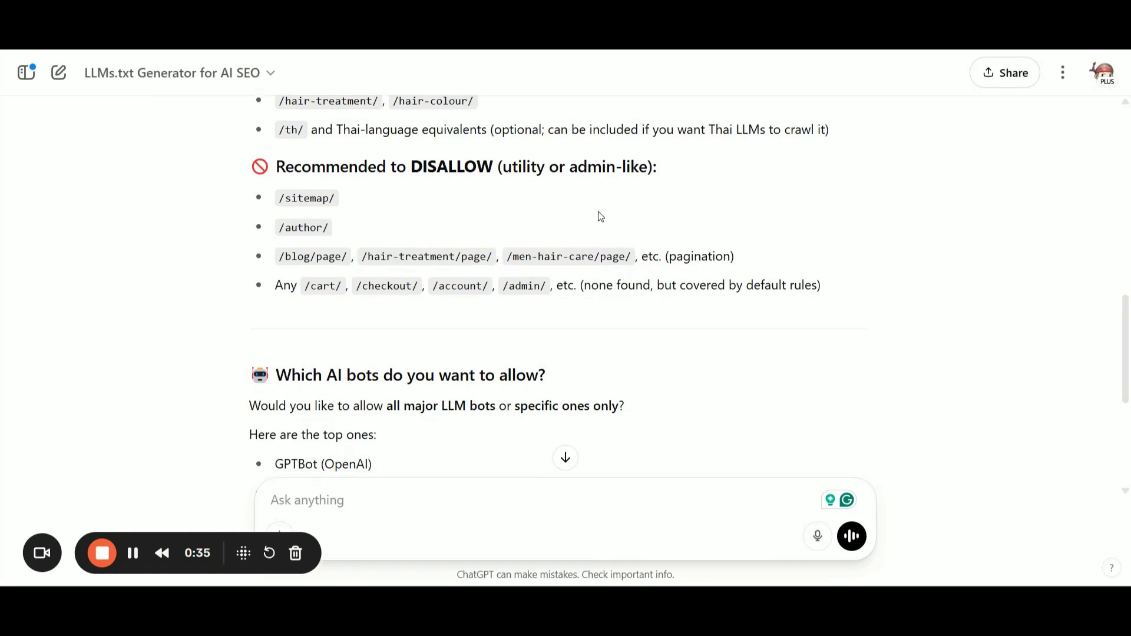
scroll(599, 216, "down", 1)
scroll(599, 216, "down", 2)
scroll(598, 216, "down", 2)
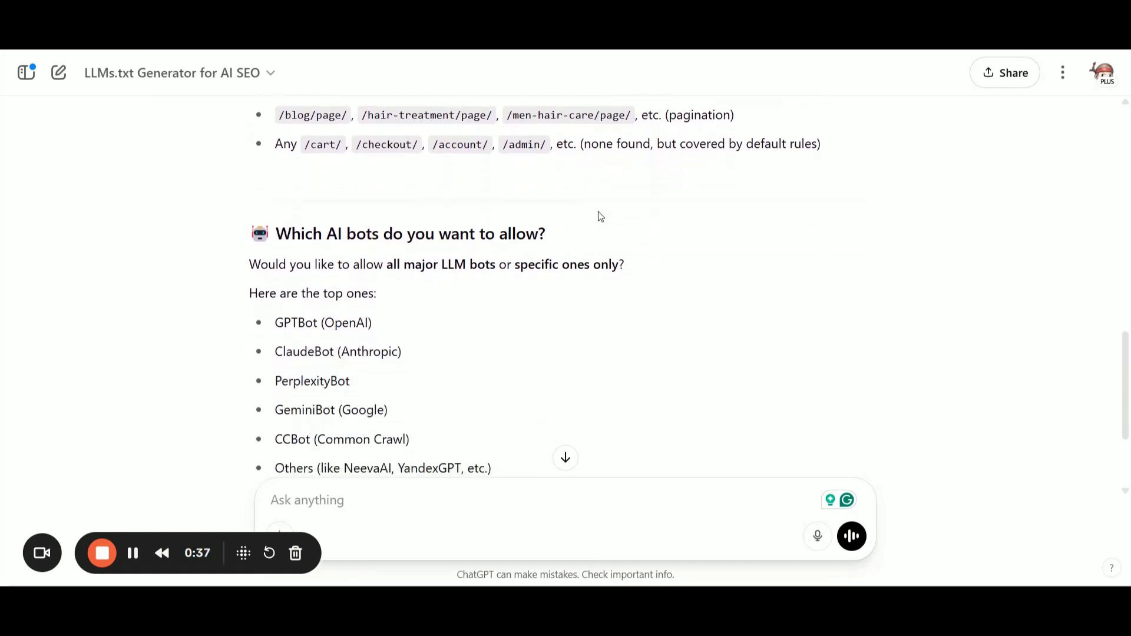
scroll(599, 215, "up", 2)
scroll(599, 211, "up", 1)
scroll(599, 210, "down", 1)
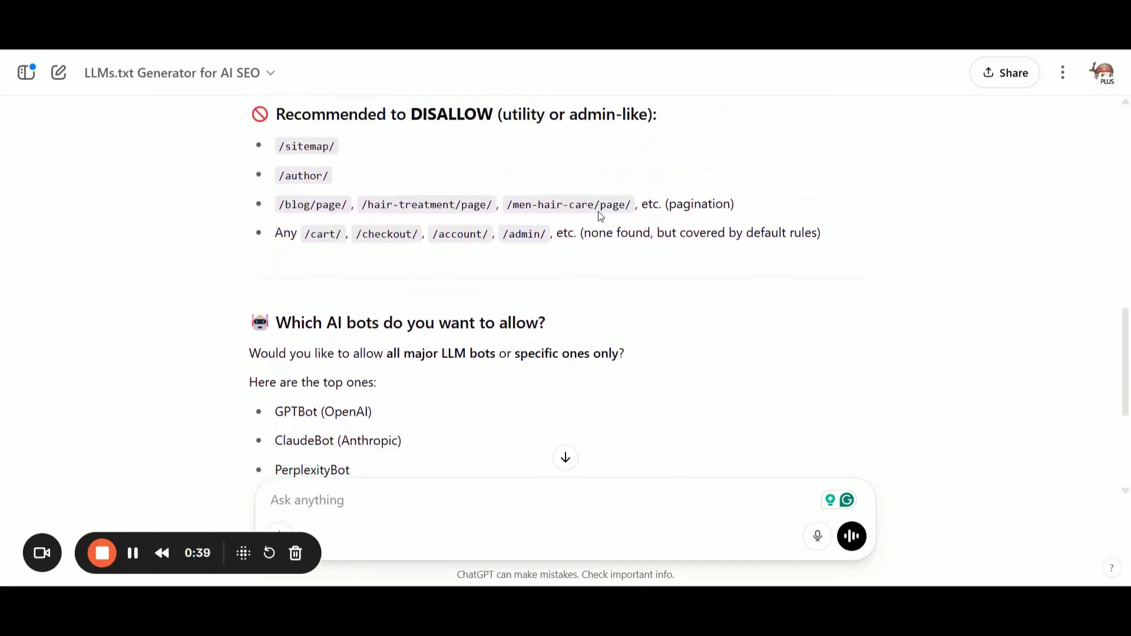
scroll(599, 210, "down", 1)
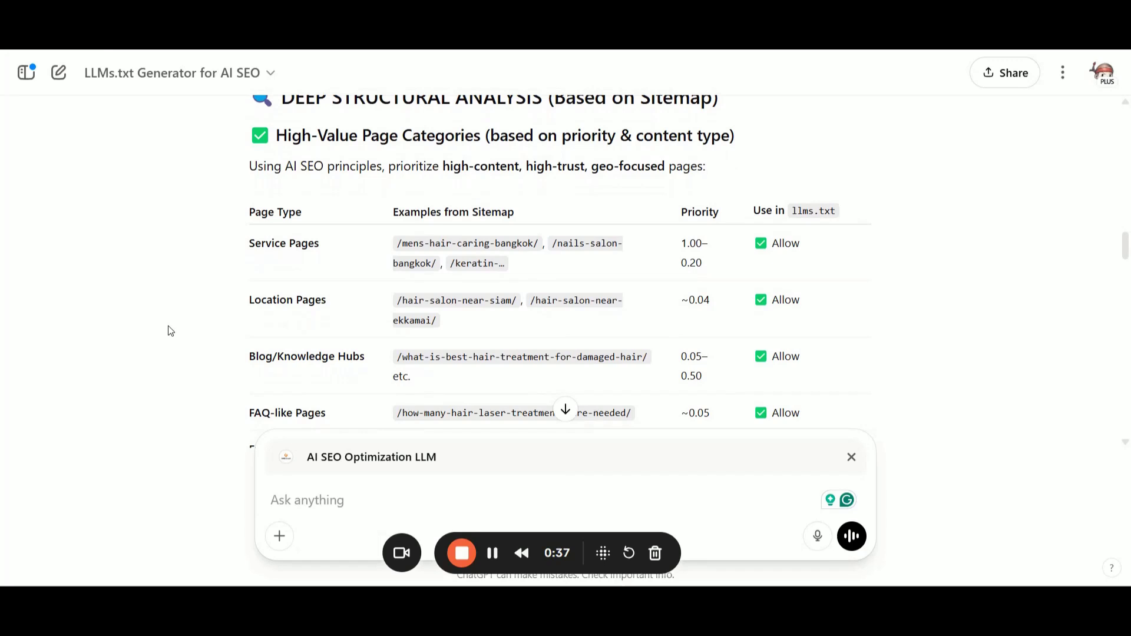
scroll(169, 330, "down", 1)
scroll(170, 330, "down", 1)
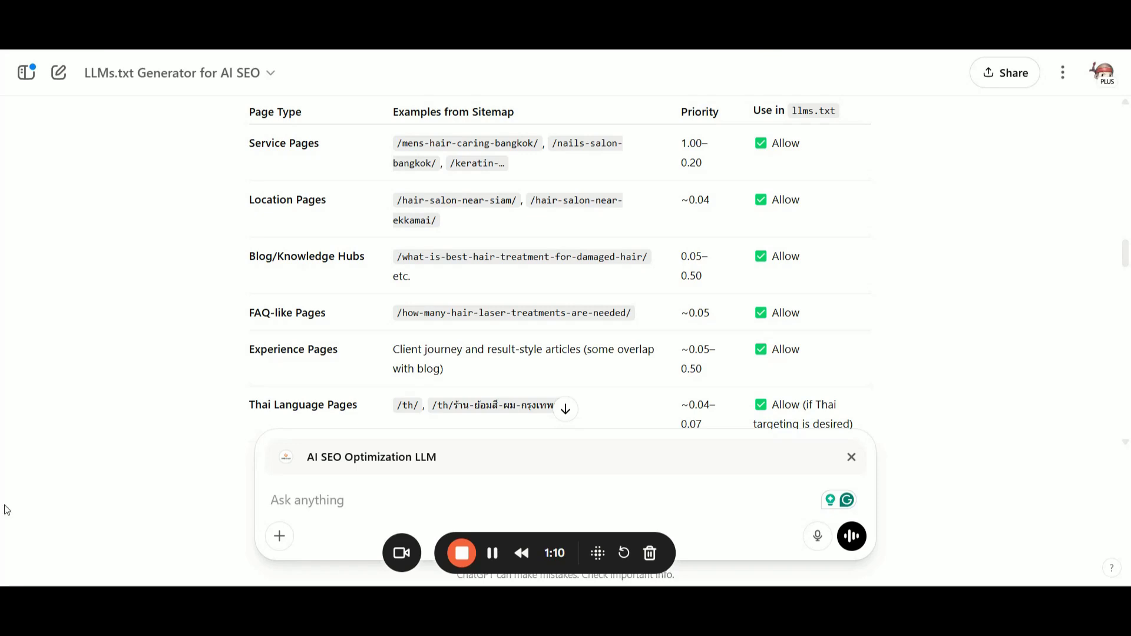
scroll(205, 356, "down", 2)
scroll(205, 356, "down", 2)
scroll(205, 356, "down", 1)
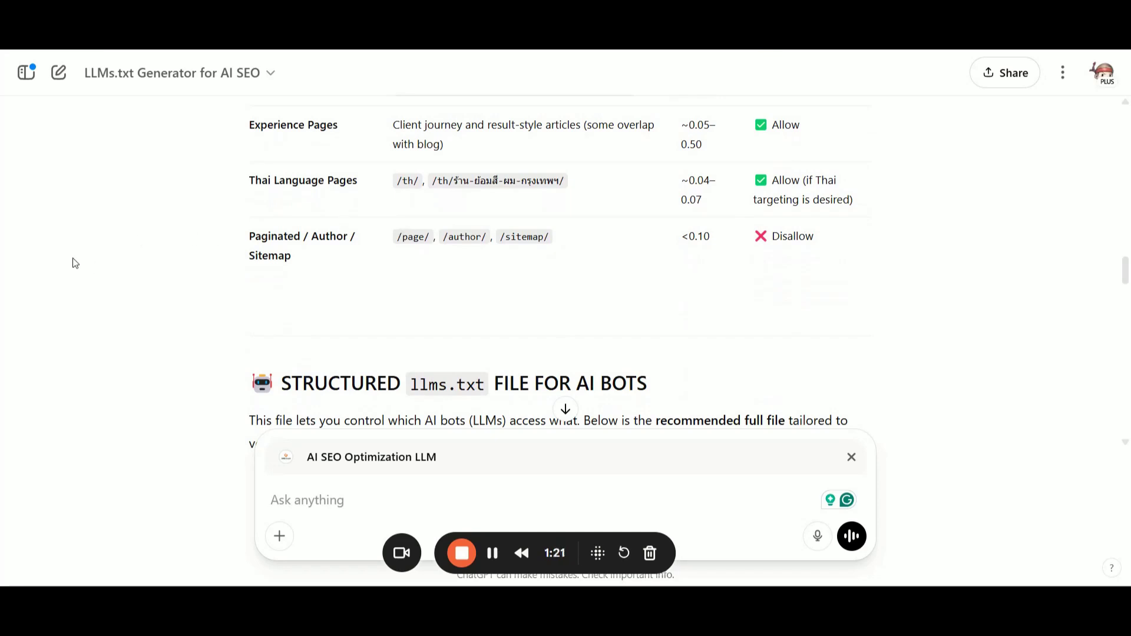
scroll(74, 263, "up", 1)
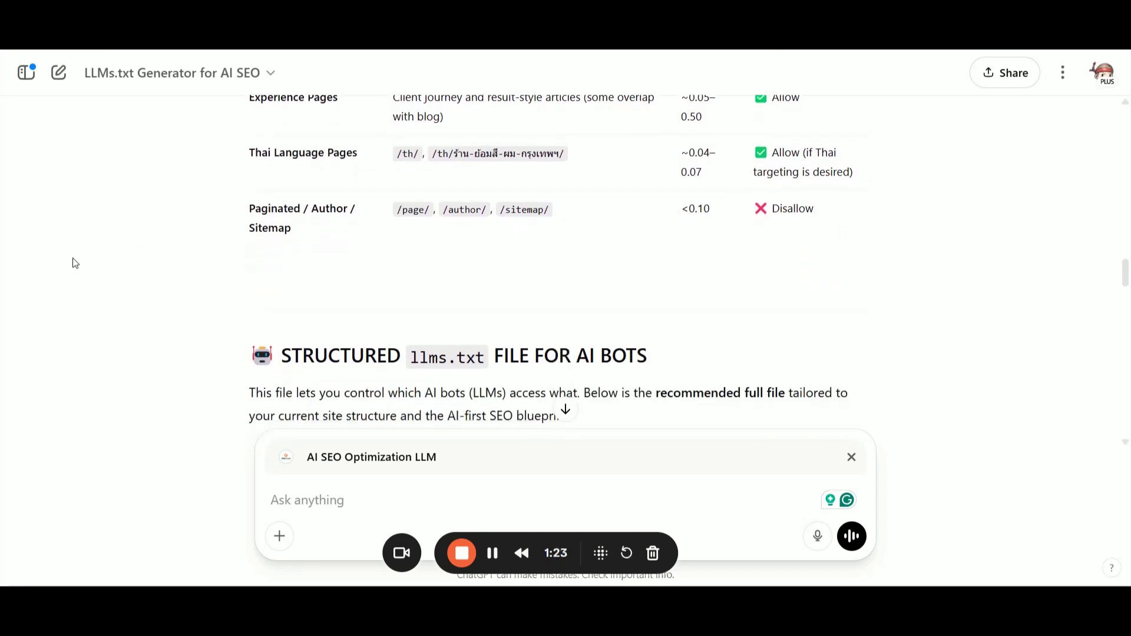
scroll(74, 262, "down", 5)
scroll(73, 263, "down", 1)
scroll(74, 262, "down", 1)
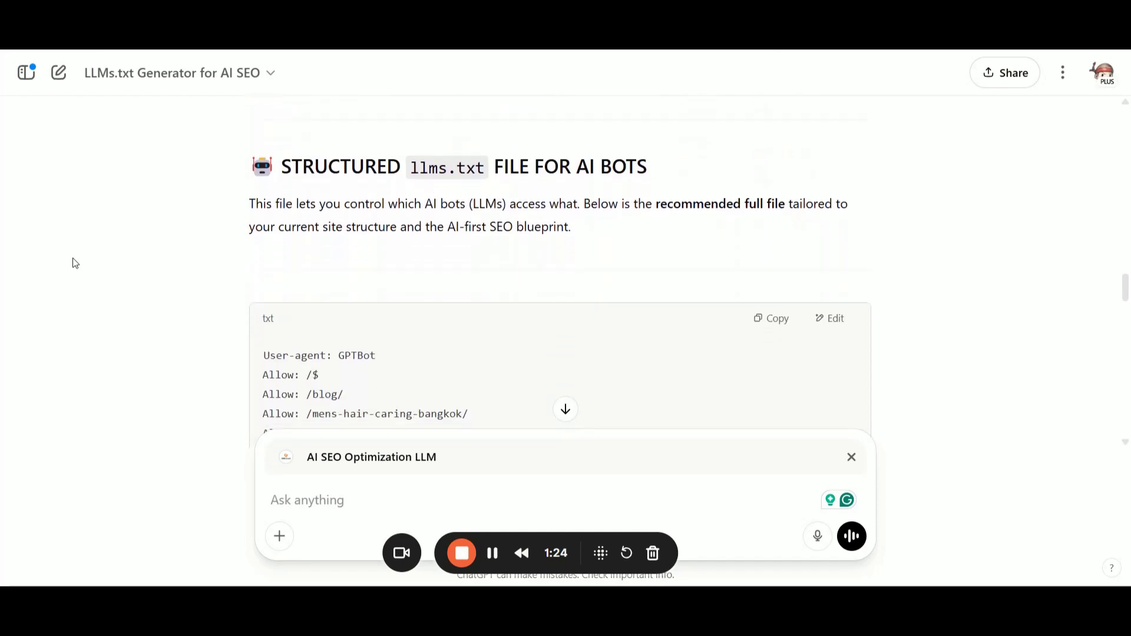
scroll(74, 263, "down", 1)
scroll(73, 263, "down", 1)
scroll(74, 263, "up", 1)
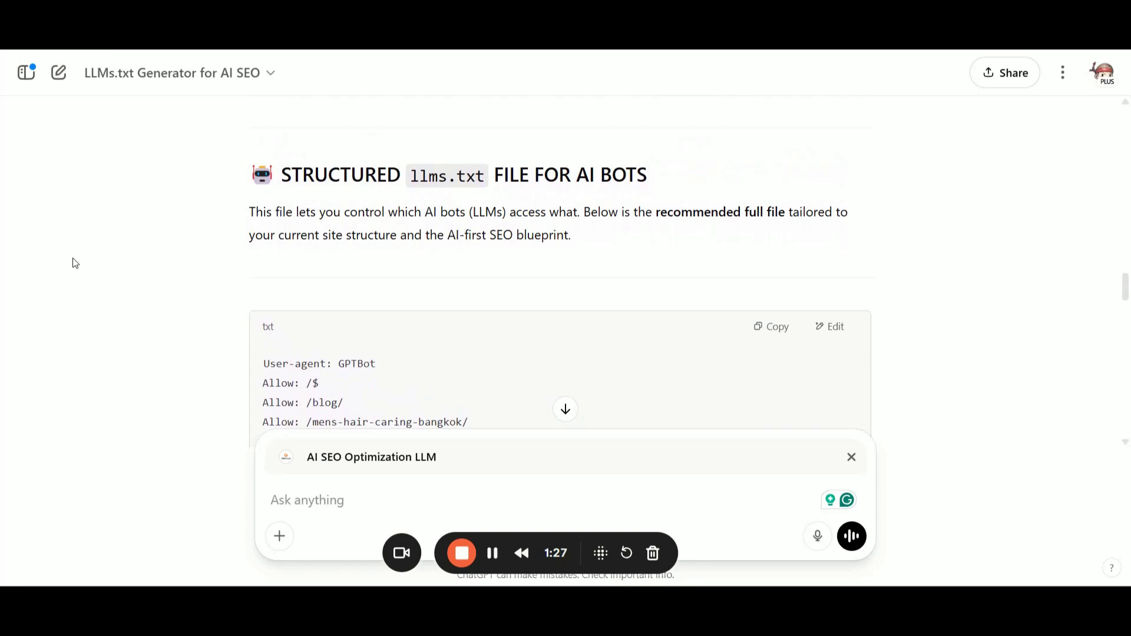
scroll(74, 262, "down", 1)
scroll(74, 263, "down", 1)
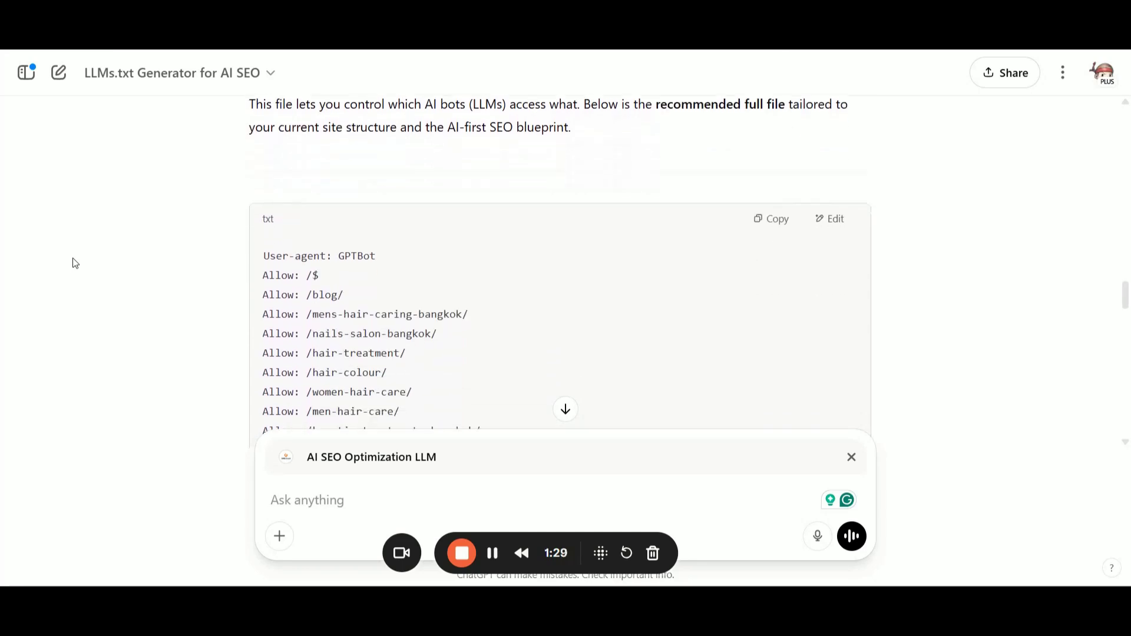
scroll(74, 262, "up", 2)
scroll(73, 263, "up", 1)
scroll(73, 263, "down", 1)
scroll(74, 263, "down", 1)
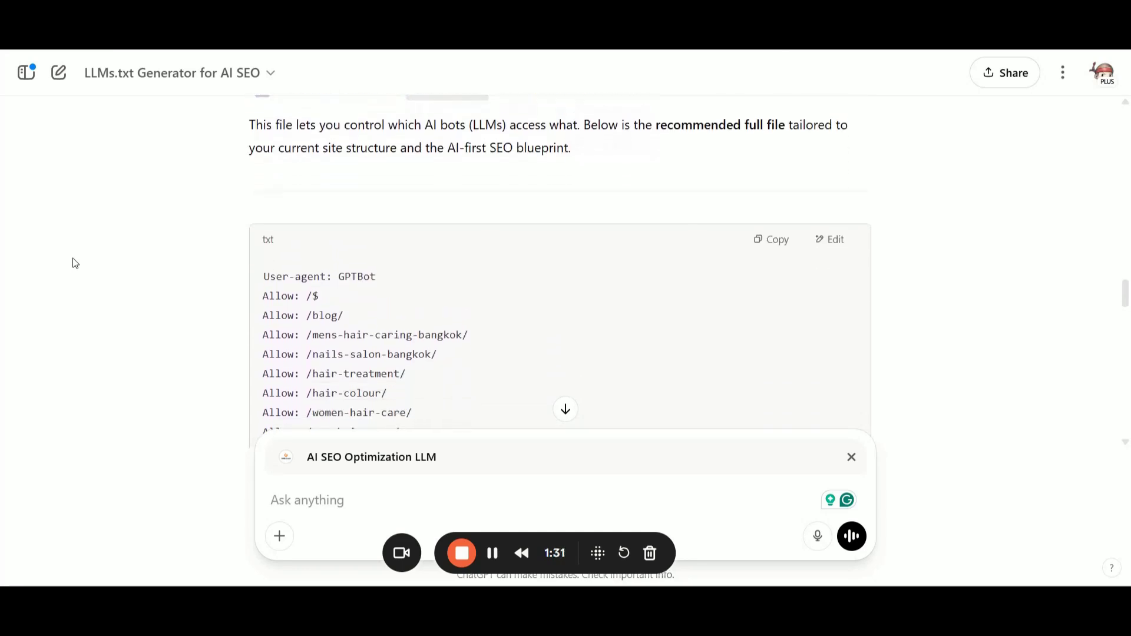
scroll(74, 262, "down", 1)
scroll(74, 263, "down", 1)
scroll(73, 262, "down", 1)
scroll(74, 263, "down", 1)
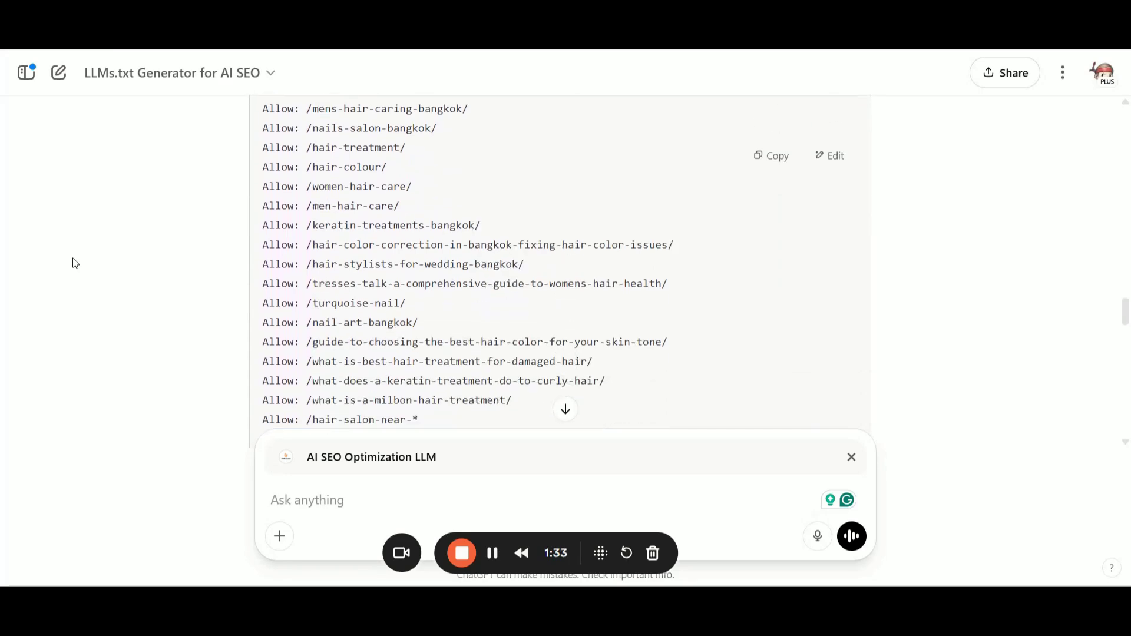
scroll(74, 263, "down", 1)
scroll(73, 263, "down", 1)
scroll(74, 263, "down", 2)
scroll(74, 263, "down", 2)
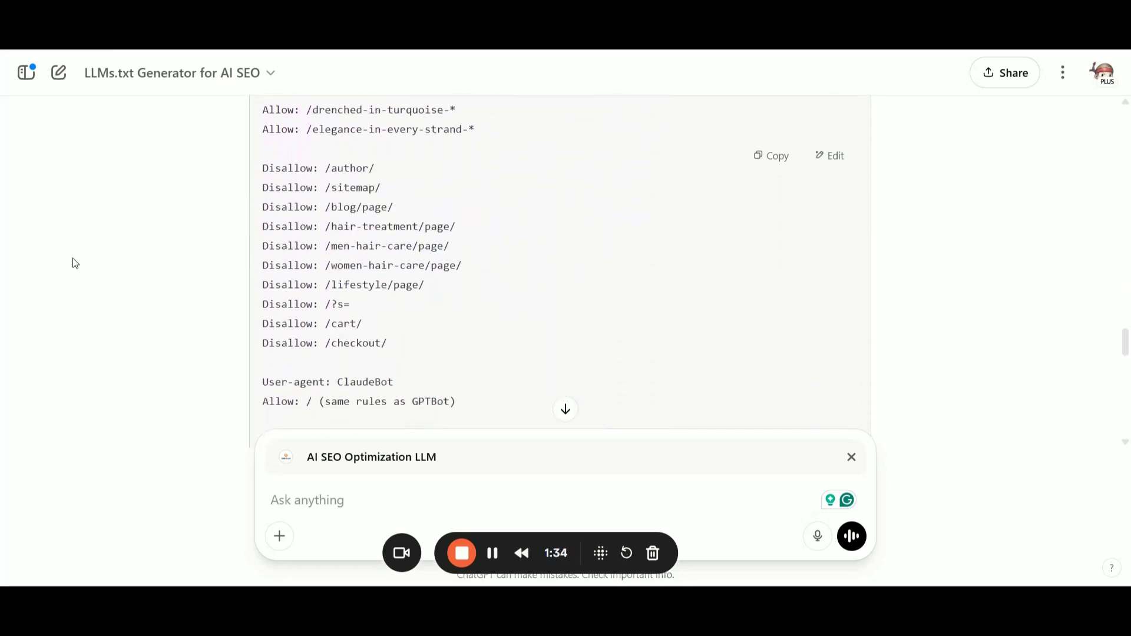
scroll(74, 263, "down", 2)
scroll(74, 263, "down", 2)
scroll(74, 263, "down", 2)
scroll(73, 263, "down", 2)
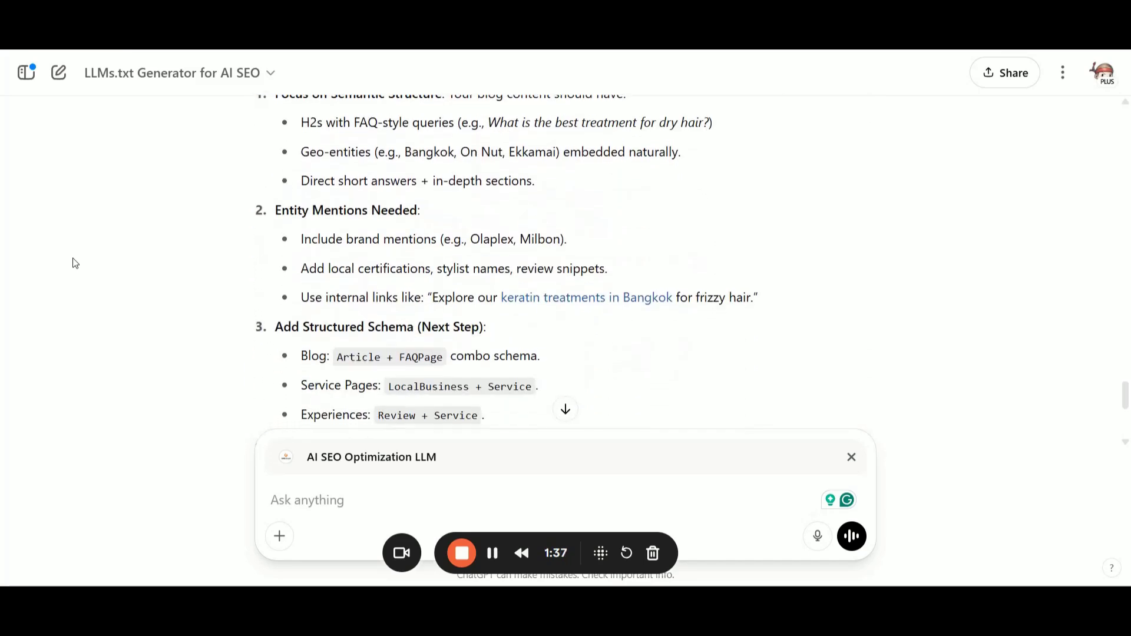
scroll(74, 263, "down", 2)
scroll(74, 263, "down", 2)
scroll(74, 263, "up", 2)
scroll(74, 263, "up", 2)
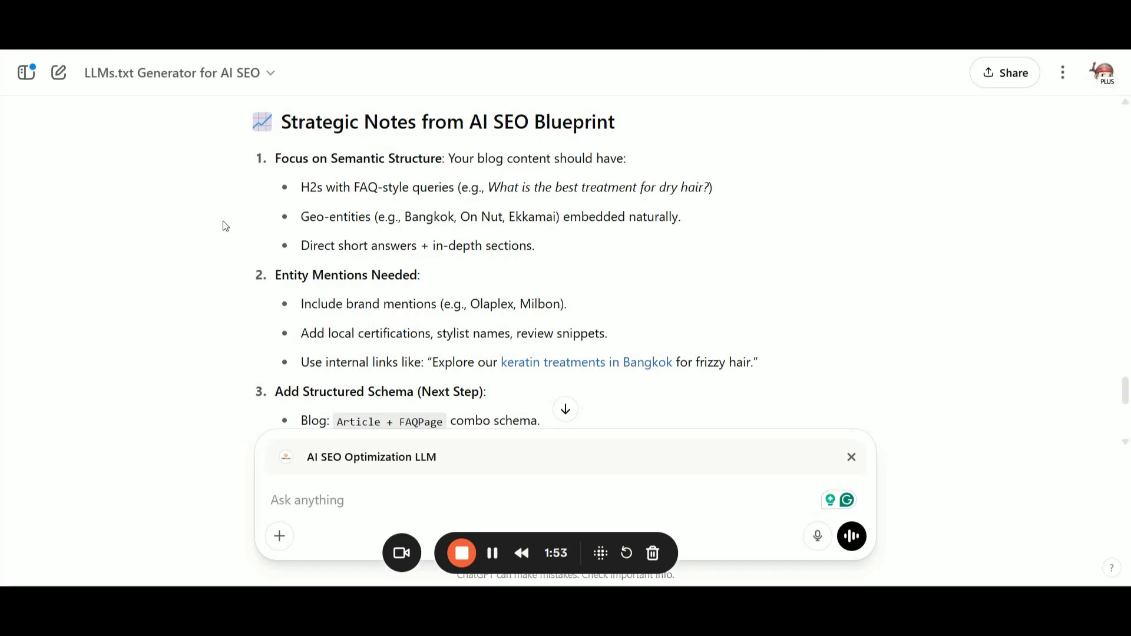
scroll(223, 225, "down", 1)
scroll(222, 225, "up", 1)
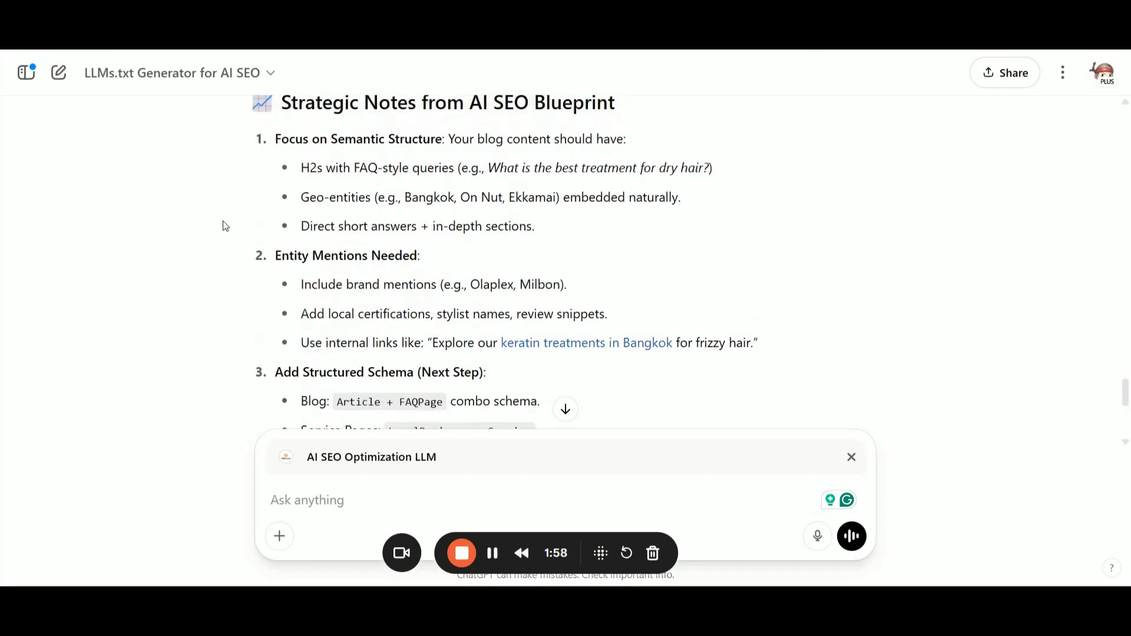
scroll(222, 225, "down", 1)
scroll(223, 225, "down", 1)
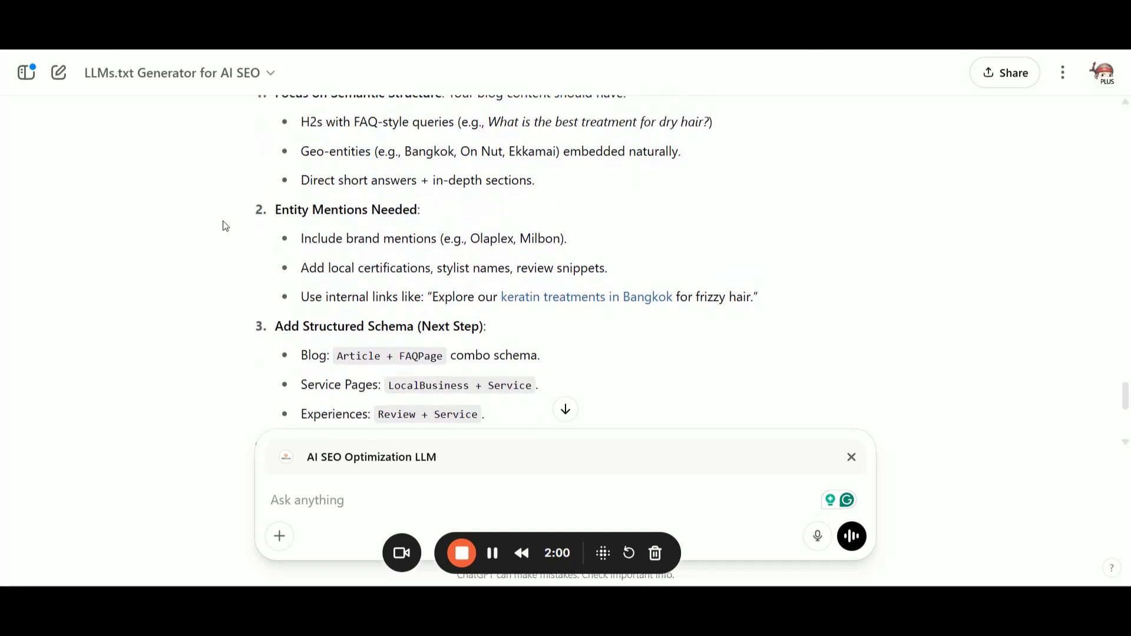
scroll(222, 225, "up", 1)
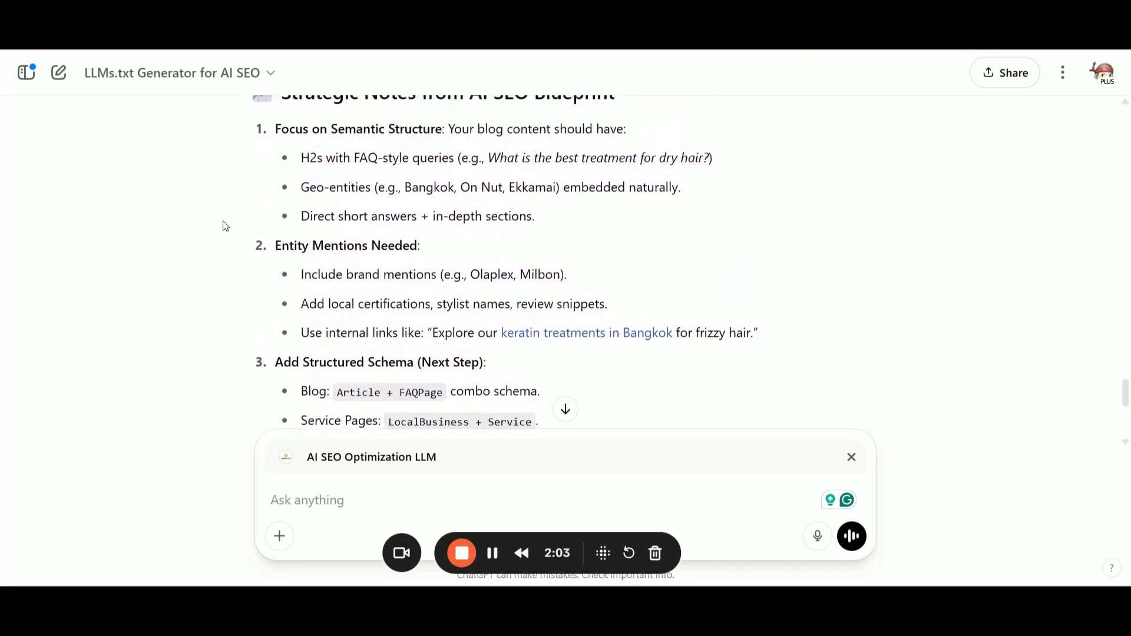
scroll(213, 290, "down", 1)
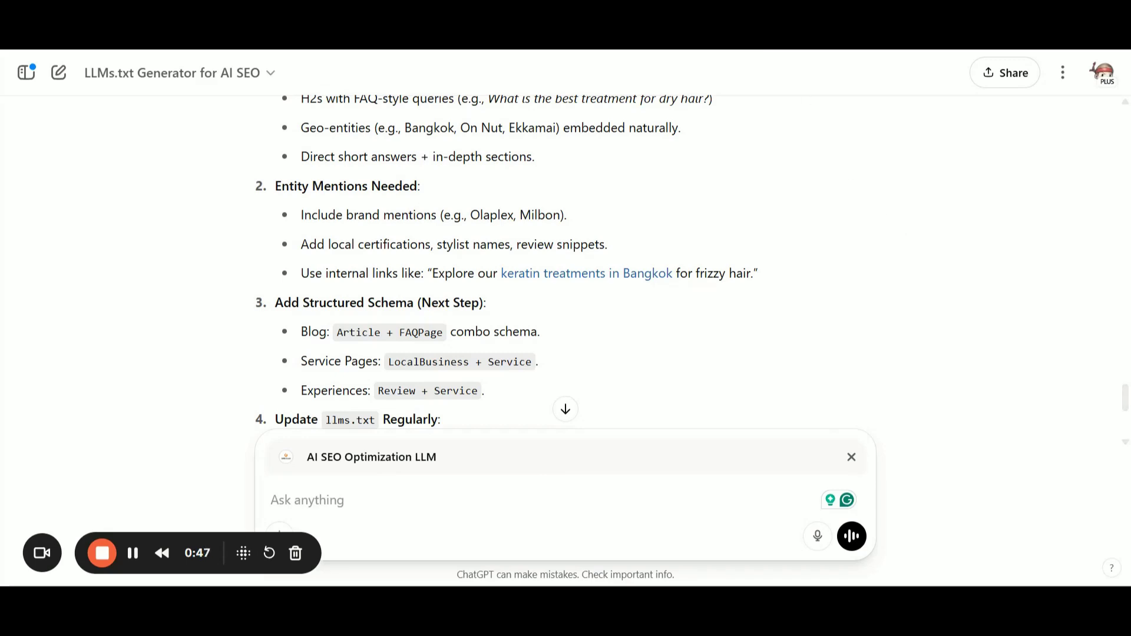
Step: Bring up the GMB Crush pricing page with the Sidekick, Local Hero and SuperHero plans
key("ctrl+Tab")
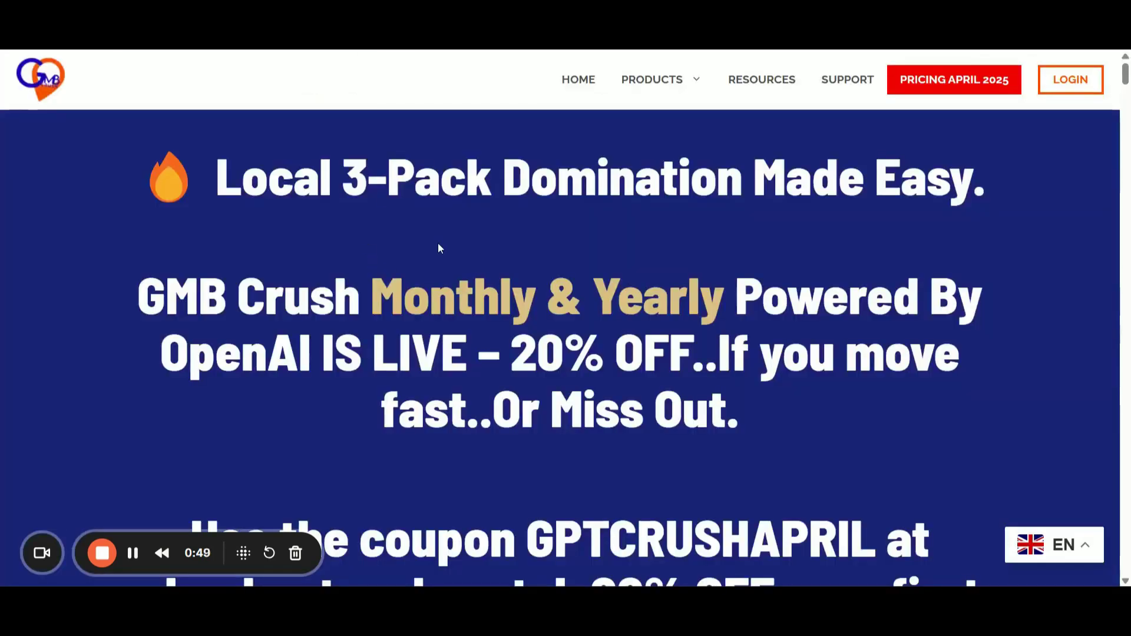
scroll(511, 242, "down", 5)
scroll(511, 243, "down", 4)
scroll(511, 243, "down", 4)
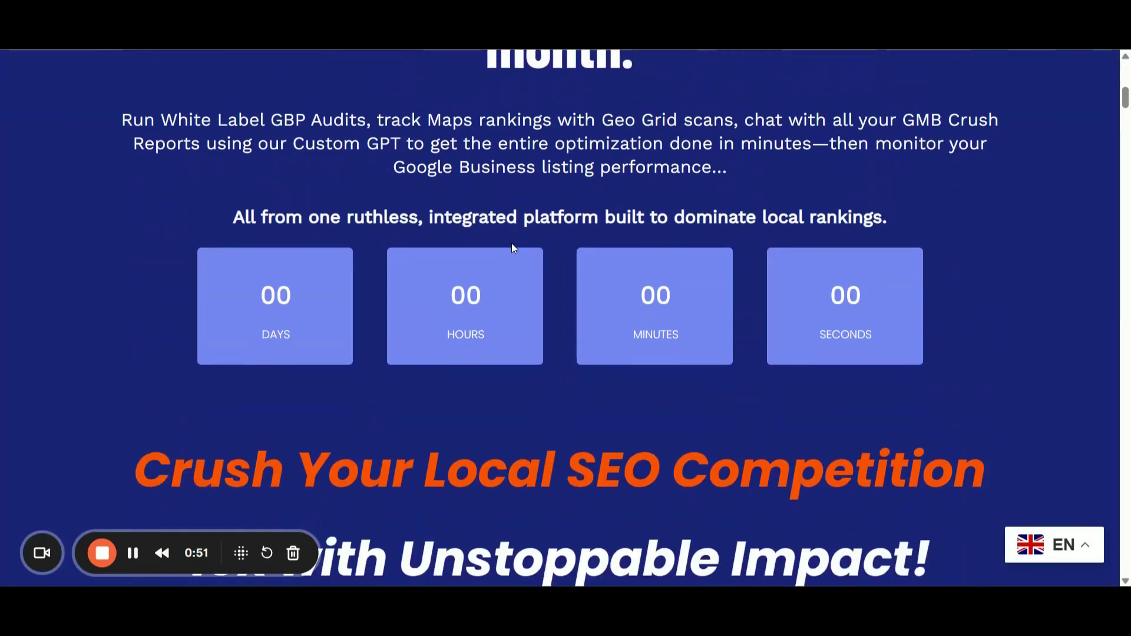
scroll(737, 260, "down", 2)
scroll(762, 276, "down", 3)
scroll(762, 277, "down", 3)
scroll(763, 277, "down", 3)
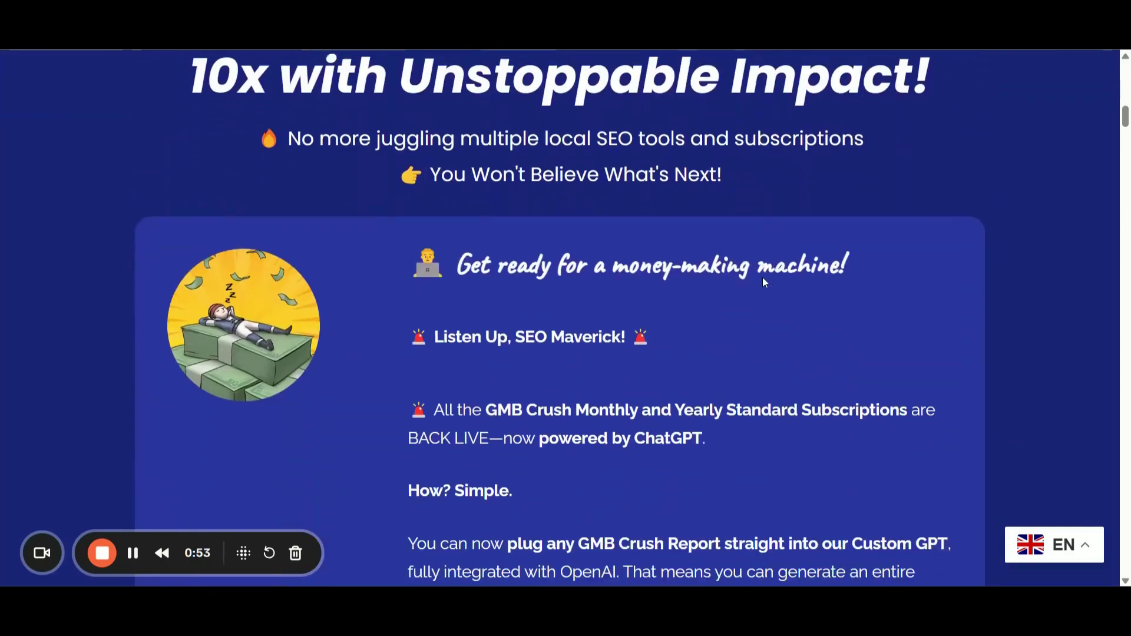
scroll(762, 277, "down", 3)
scroll(763, 278, "down", 3)
scroll(762, 278, "down", 1)
scroll(763, 278, "down", 1)
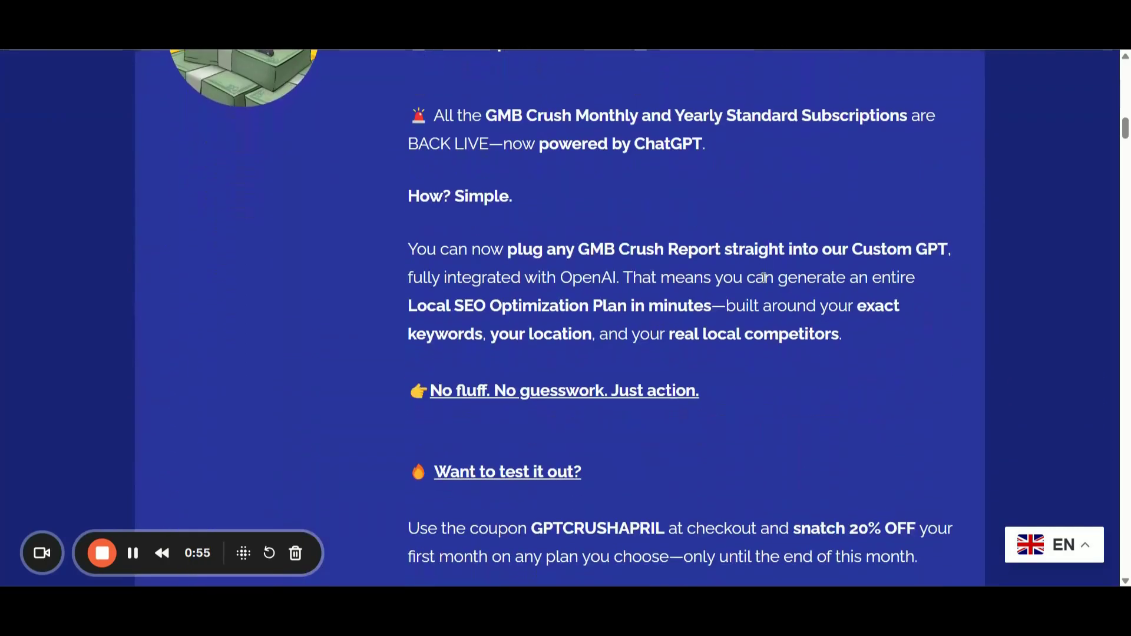
scroll(762, 278, "down", 1)
scroll(763, 277, "down", 2)
scroll(763, 277, "down", 1)
scroll(762, 278, "down", 1)
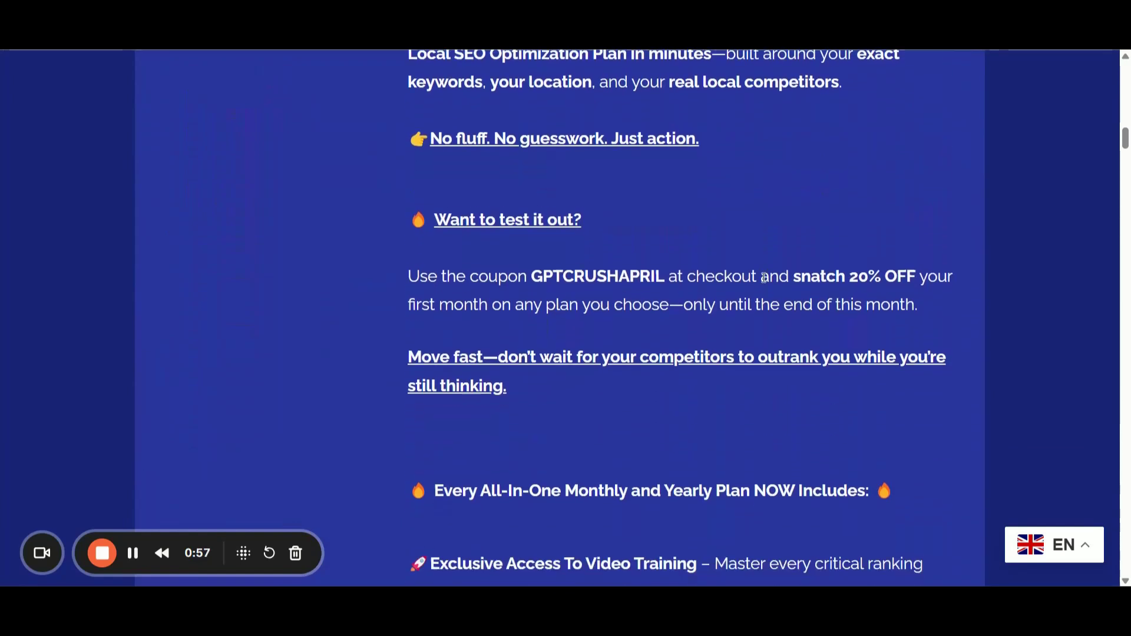
scroll(763, 278, "down", 1)
scroll(763, 277, "down", 2)
scroll(763, 277, "down", 1)
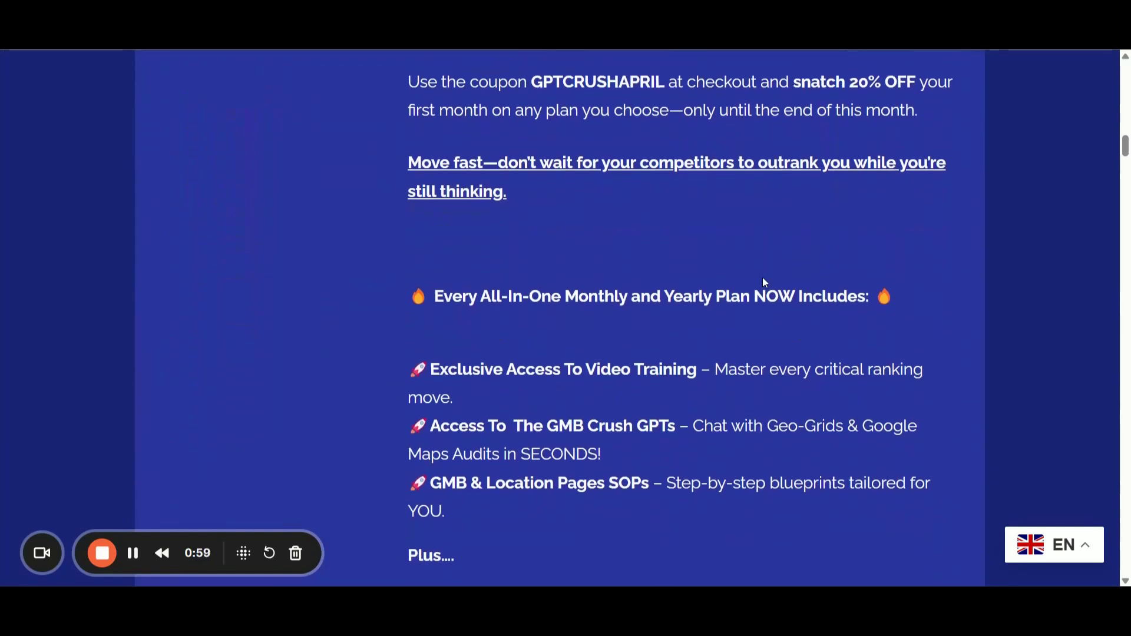
scroll(762, 277, "down", 1)
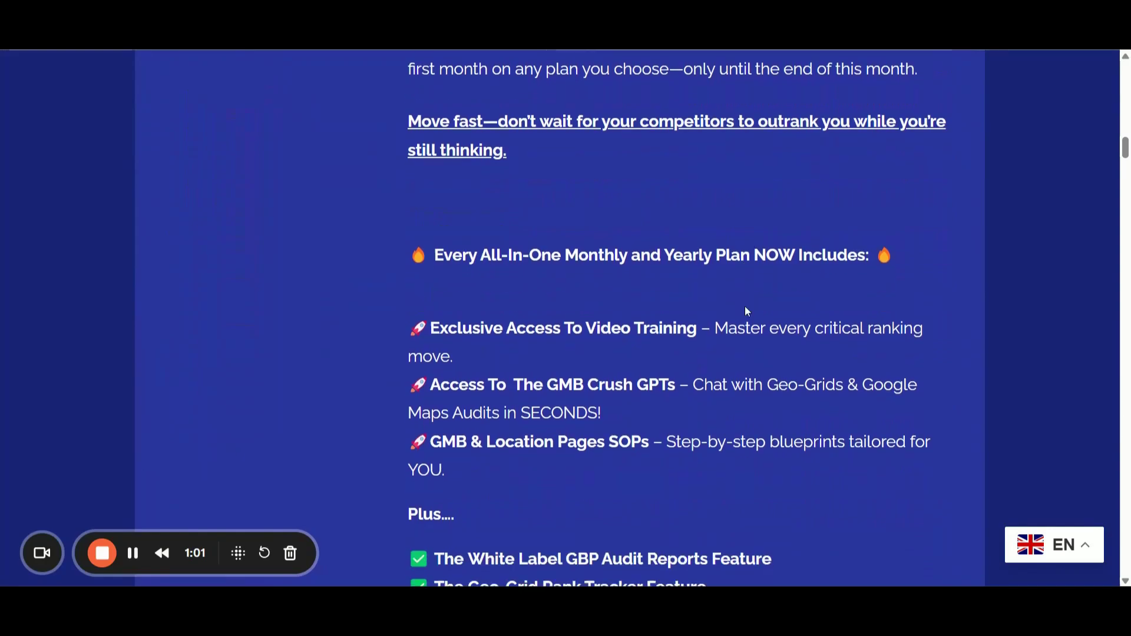
scroll(744, 306, "down", 1)
scroll(744, 305, "down", 2)
scroll(744, 305, "down", 2)
scroll(744, 305, "down", 2)
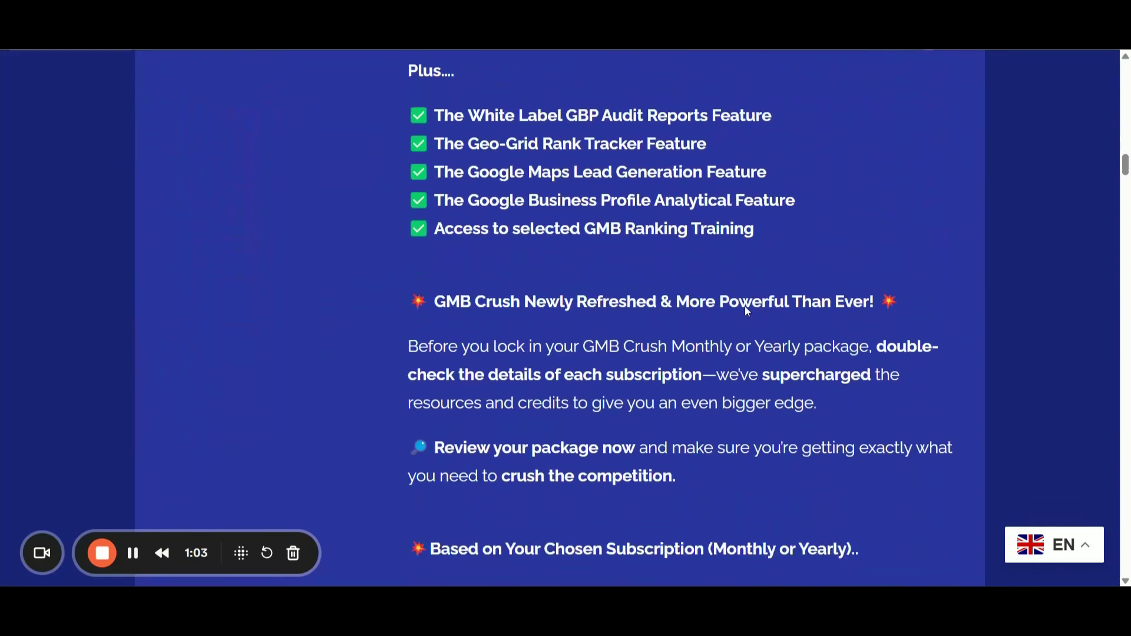
scroll(744, 306, "down", 2)
scroll(745, 305, "down", 2)
scroll(745, 306, "down", 2)
scroll(745, 306, "down", 2)
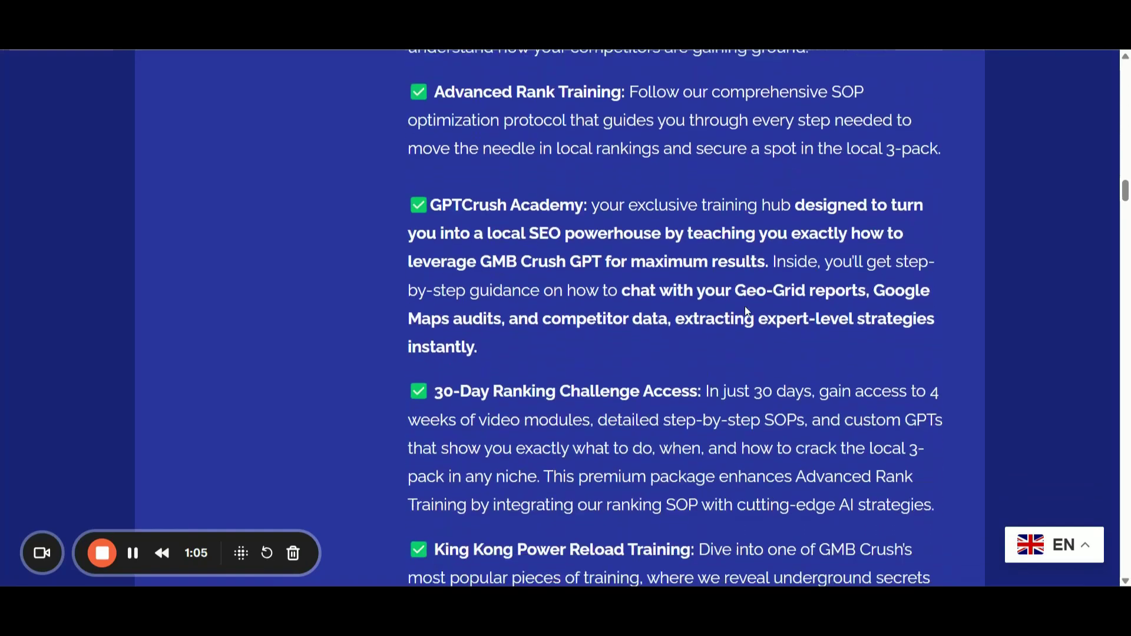
scroll(745, 306, "down", 2)
scroll(745, 306, "down", 2)
scroll(745, 305, "down", 2)
scroll(745, 306, "down", 1)
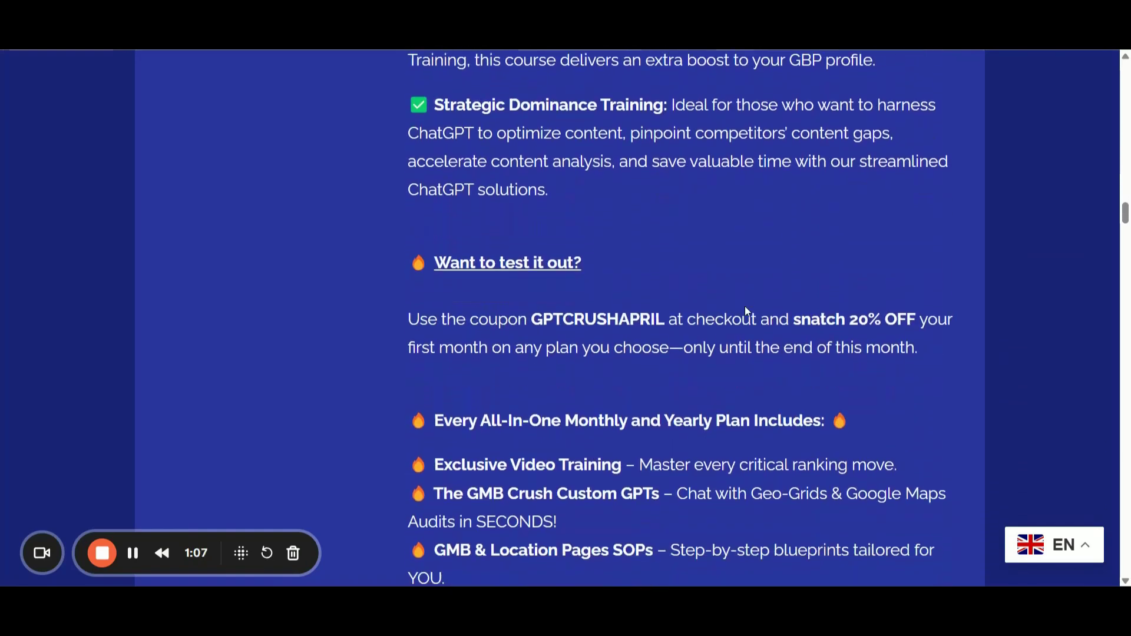
scroll(744, 306, "down", 1)
scroll(745, 306, "down", 4)
scroll(745, 306, "down", 2)
scroll(744, 306, "down", 1)
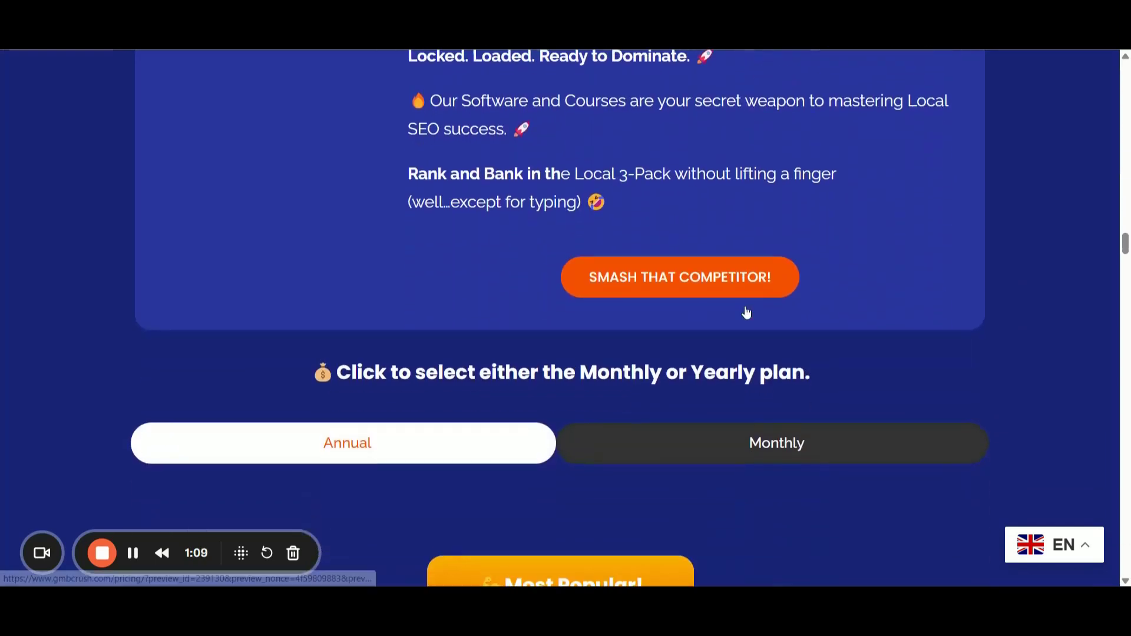
scroll(745, 306, "down", 2)
scroll(745, 306, "down", 2)
scroll(744, 306, "down", 1)
scroll(744, 306, "down", 3)
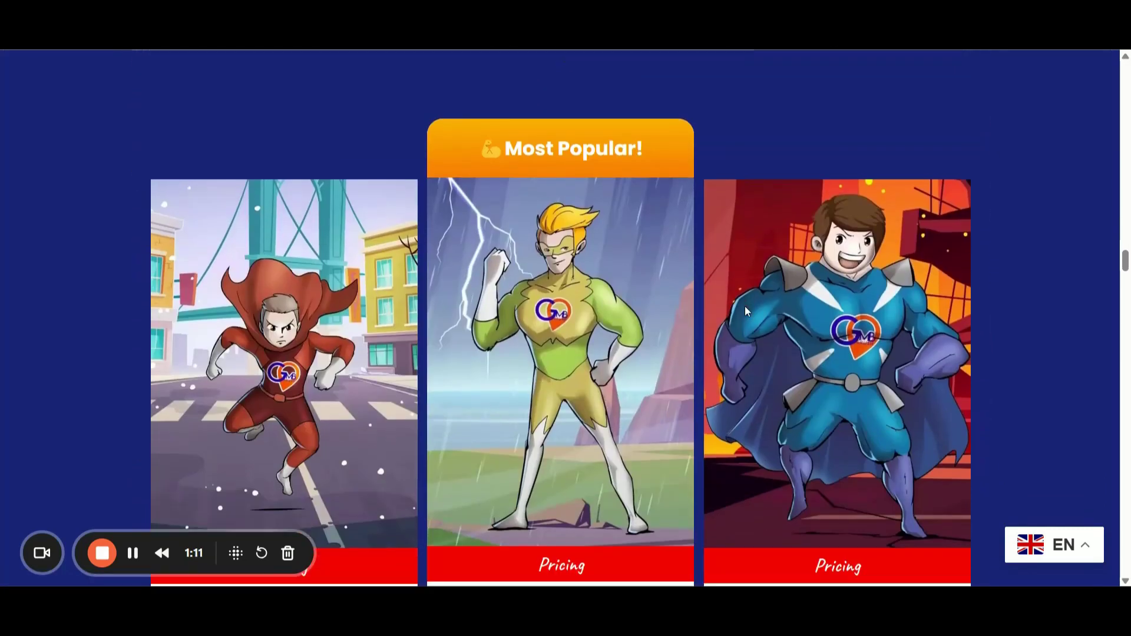
scroll(745, 306, "down", 2)
scroll(745, 305, "down", 3)
scroll(744, 306, "down", 2)
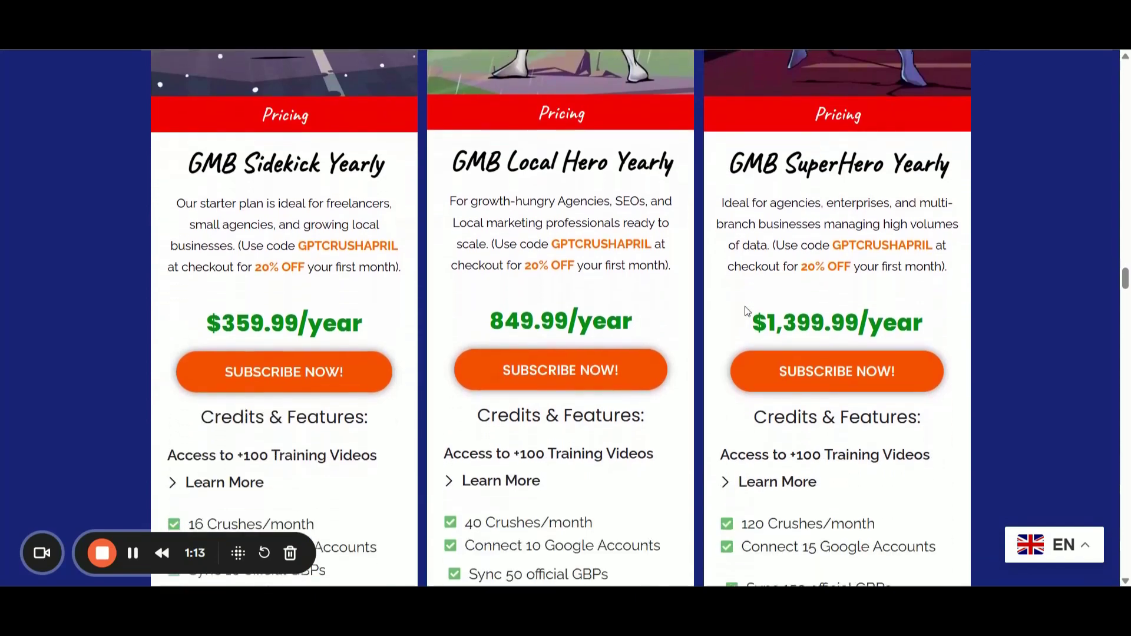
scroll(745, 306, "down", 1)
scroll(744, 310, "down", 3)
scroll(745, 309, "down", 1)
scroll(745, 310, "down", 2)
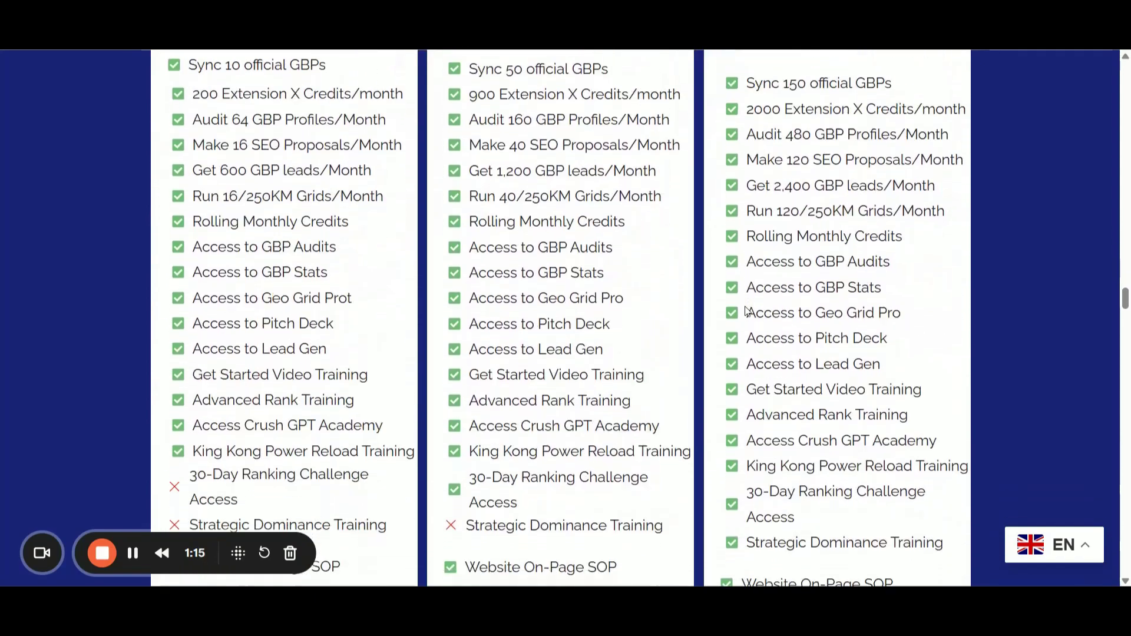
scroll(745, 309, "down", 2)
scroll(744, 309, "up", 2)
scroll(745, 309, "up", 2)
scroll(745, 309, "up", 2)
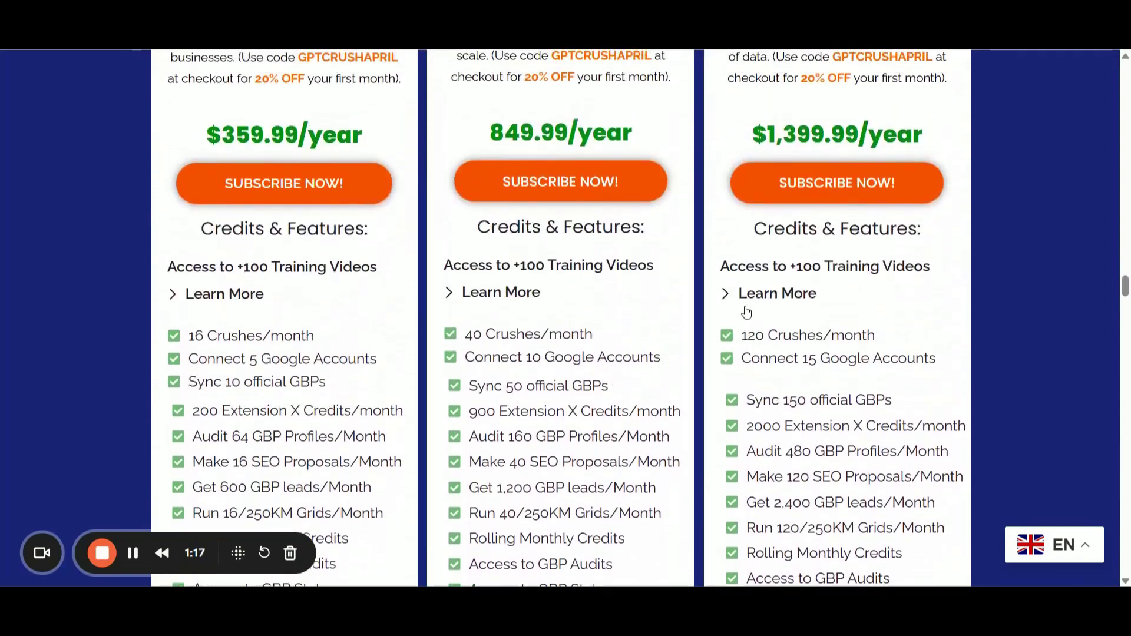
scroll(745, 309, "up", 3)
scroll(745, 311, "up", 2)
scroll(745, 311, "up", 3)
scroll(725, 305, "up", 3)
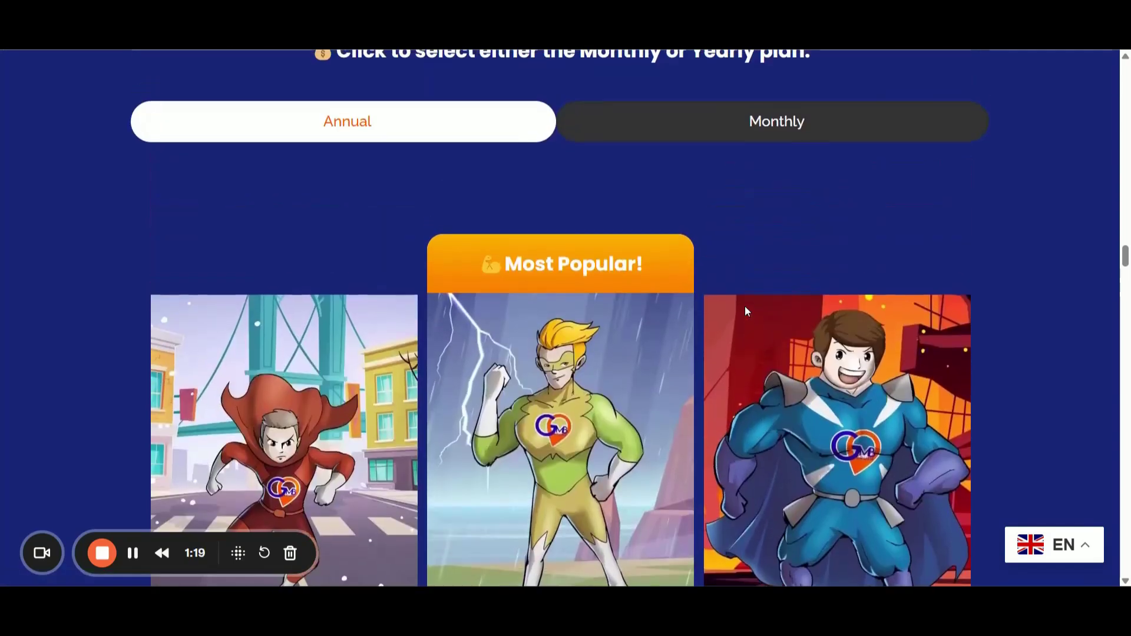
scroll(709, 299, "up", 1)
left_click(756, 253)
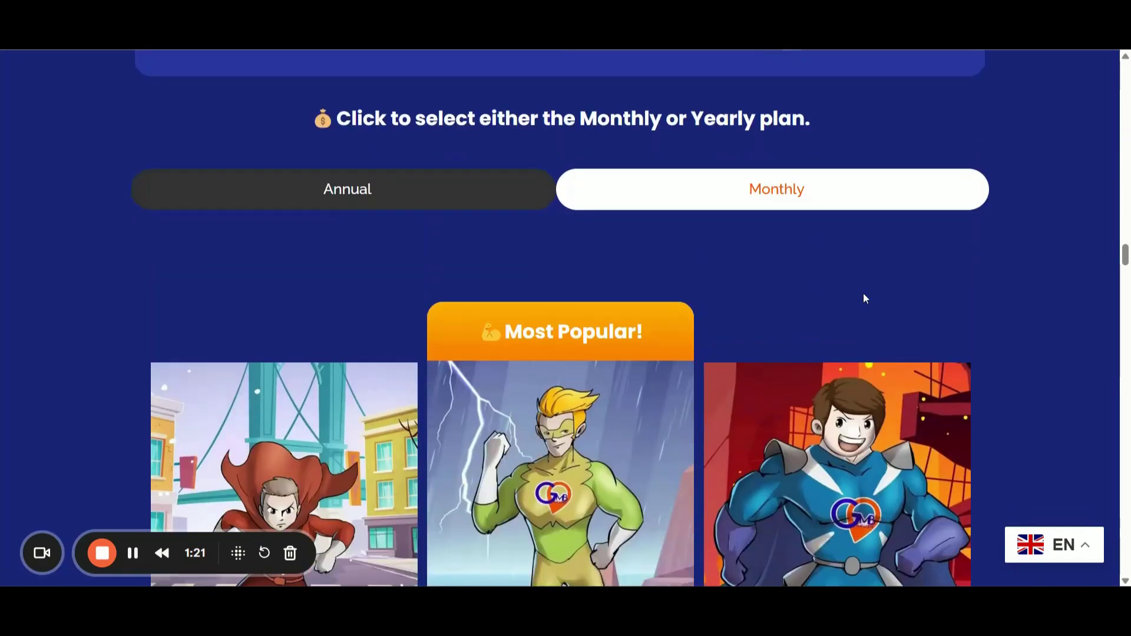
scroll(864, 298, "down", 2)
scroll(865, 299, "down", 3)
scroll(865, 299, "down", 3)
scroll(865, 299, "down", 3)
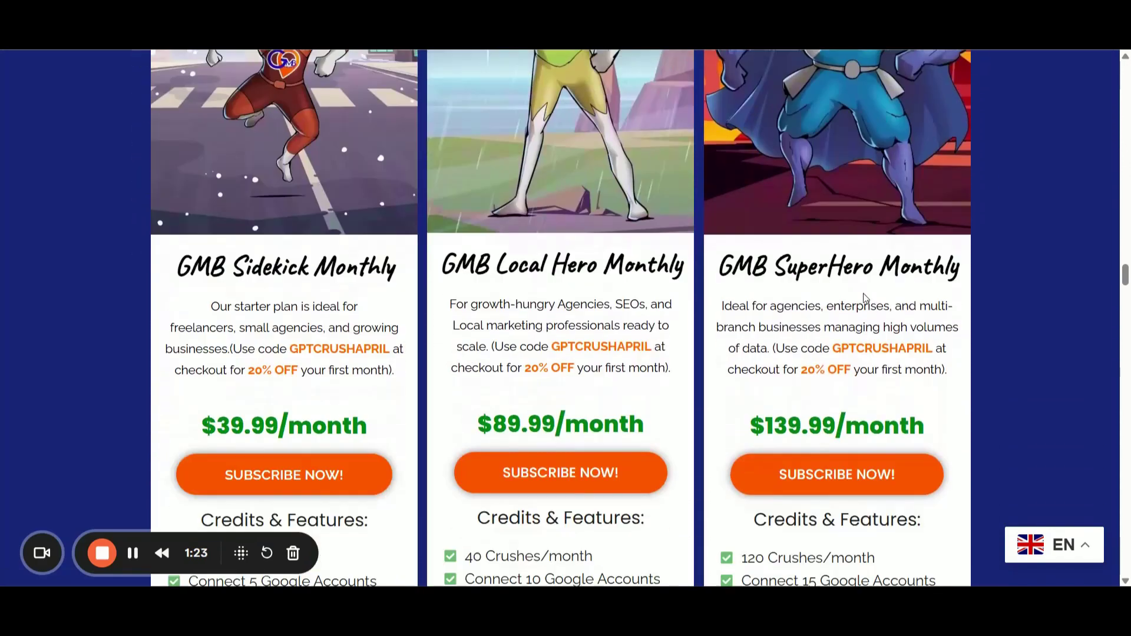
scroll(865, 299, "down", 2)
scroll(864, 295, "down", 3)
scroll(865, 295, "up", 1)
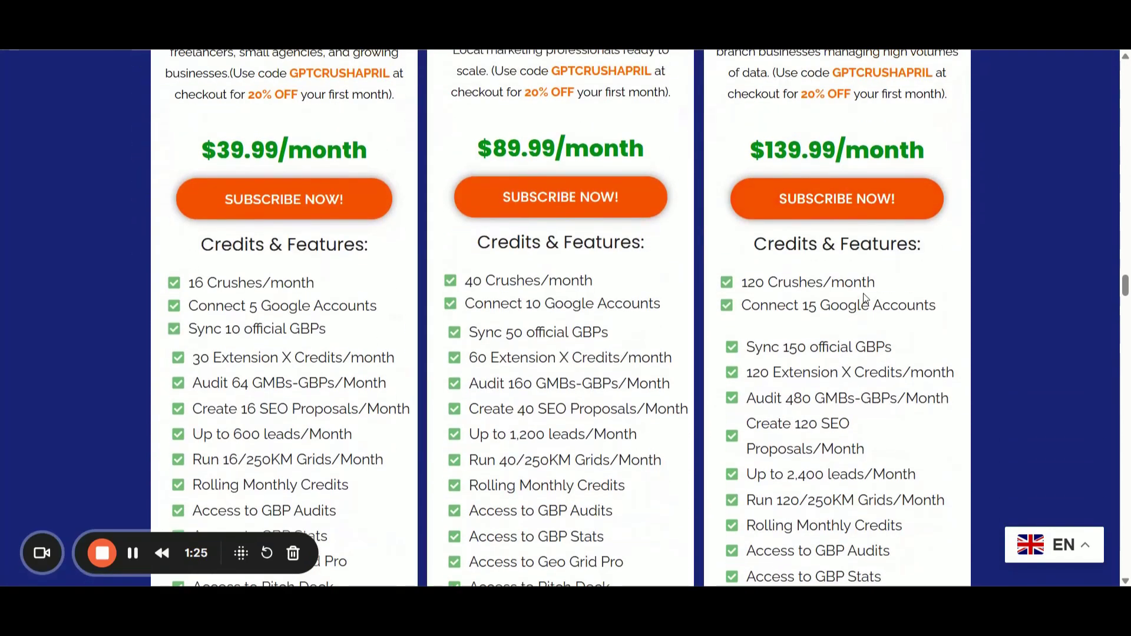
scroll(864, 294, "up", 1)
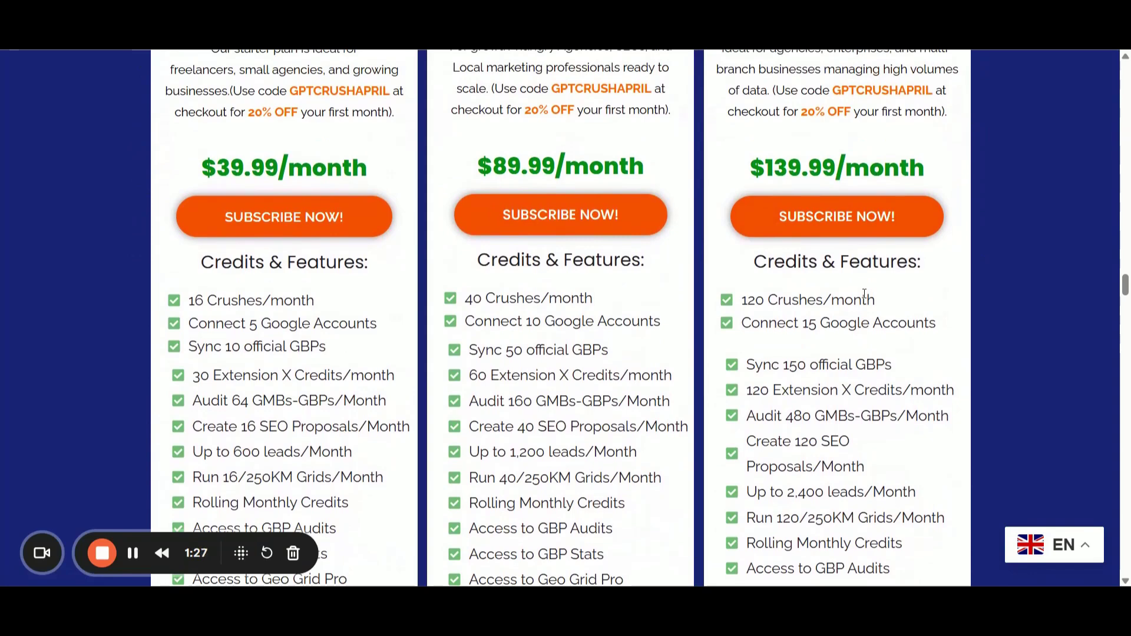